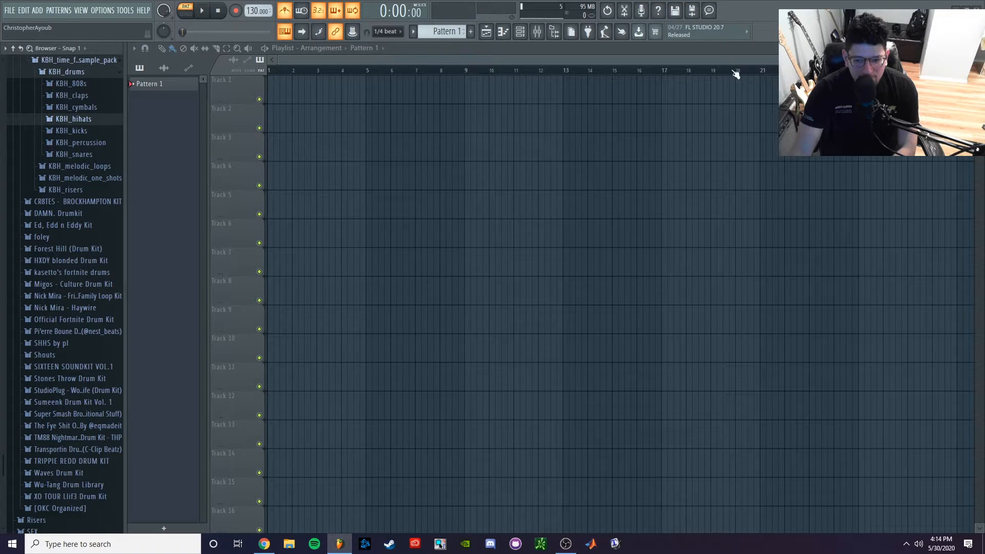
Step: Review the installed input/output devices in the audio settings, including the ASIO devices, and close the settings
{"action": "left_click", "coordinate": [99, 15]}
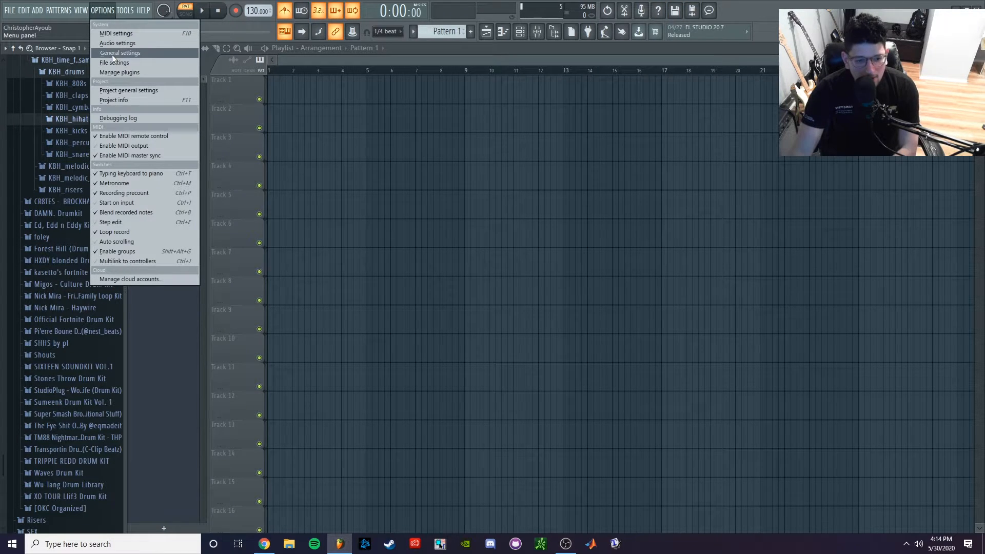
{"action": "left_click", "coordinate": [129, 44]}
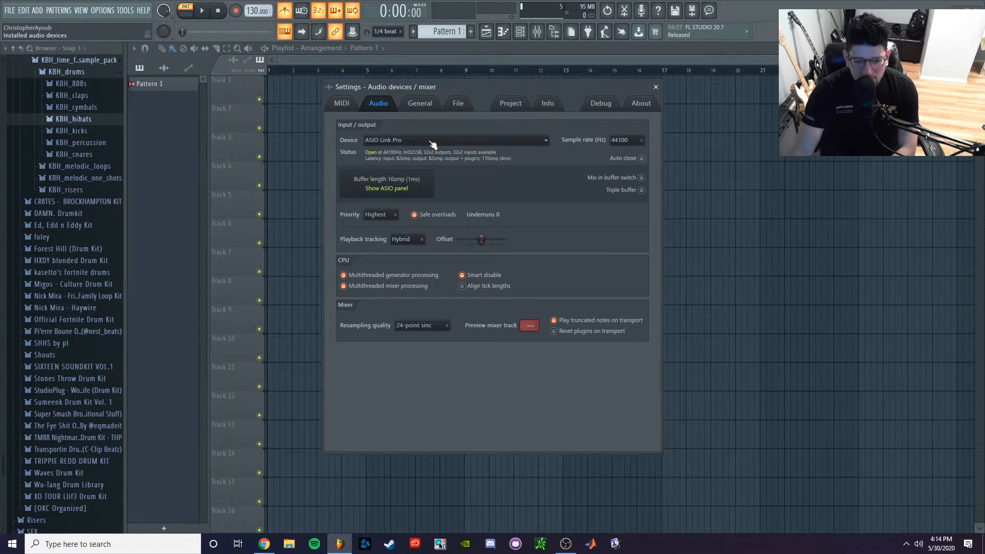
{"action": "left_click", "coordinate": [393, 141]}
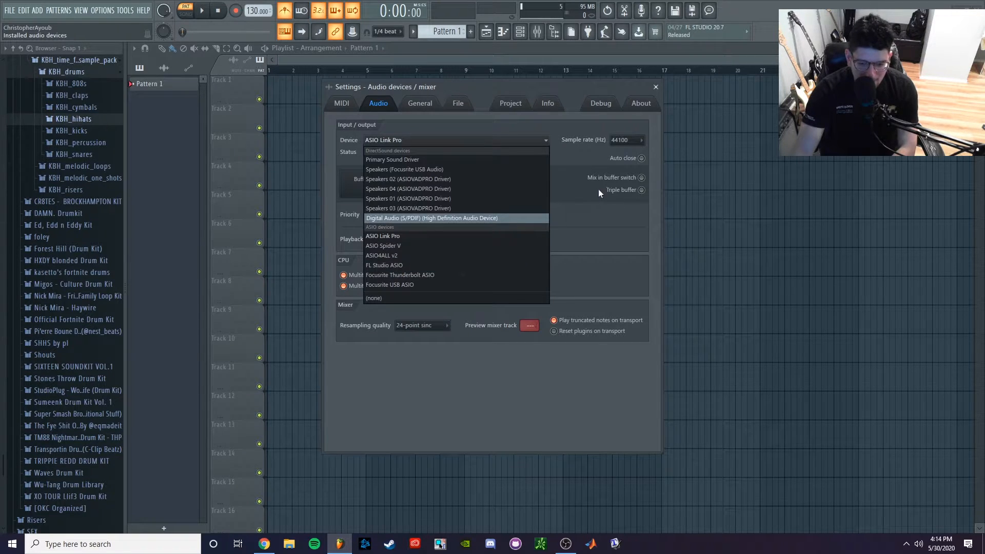
{"action": "left_click", "coordinate": [571, 180]}
{"action": "left_click", "coordinate": [655, 87]}
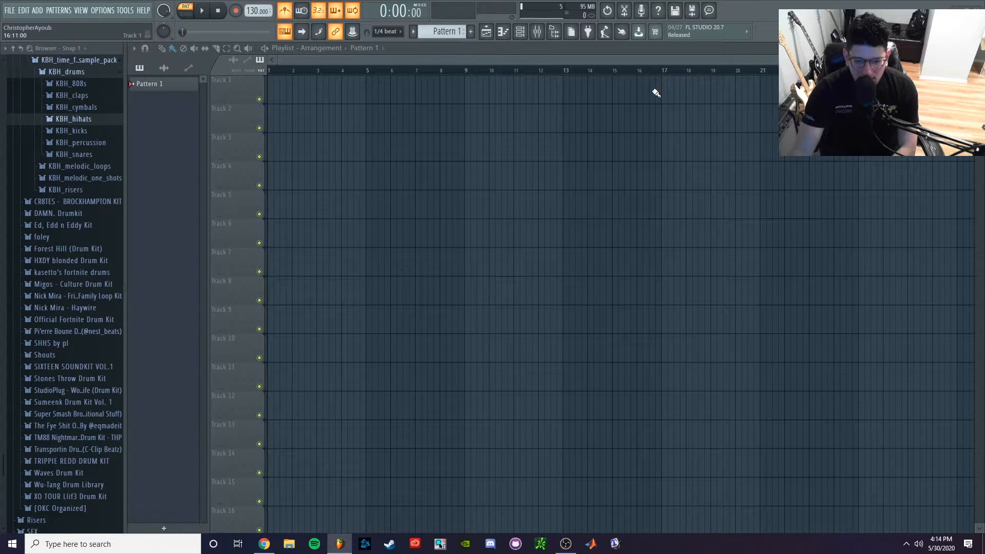
{"action": "mouse_move", "coordinate": [575, 553]}
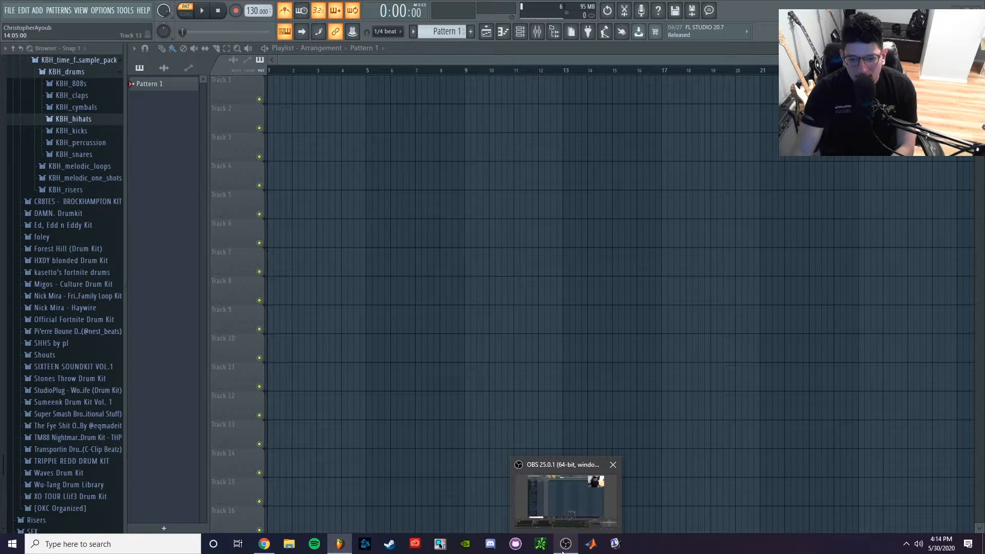
{"action": "left_click", "coordinate": [563, 553]}
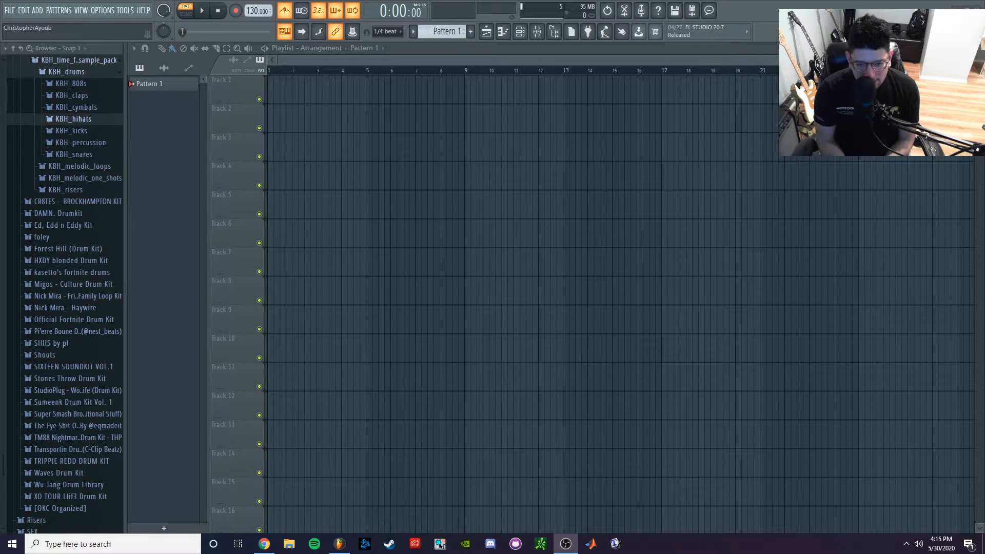
Step: Reopen the audio settings and examine the device list for ASIO Link Pro, FL Studio ASIO and the Focusrite drivers
{"action": "left_click", "coordinate": [102, 10]}
{"action": "left_click", "coordinate": [128, 42]}
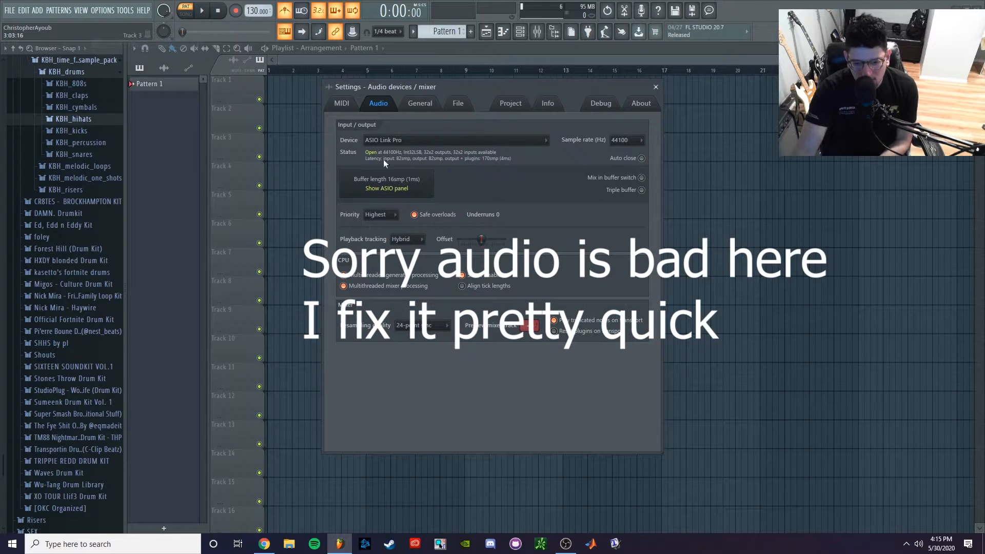
{"action": "left_click", "coordinate": [472, 143]}
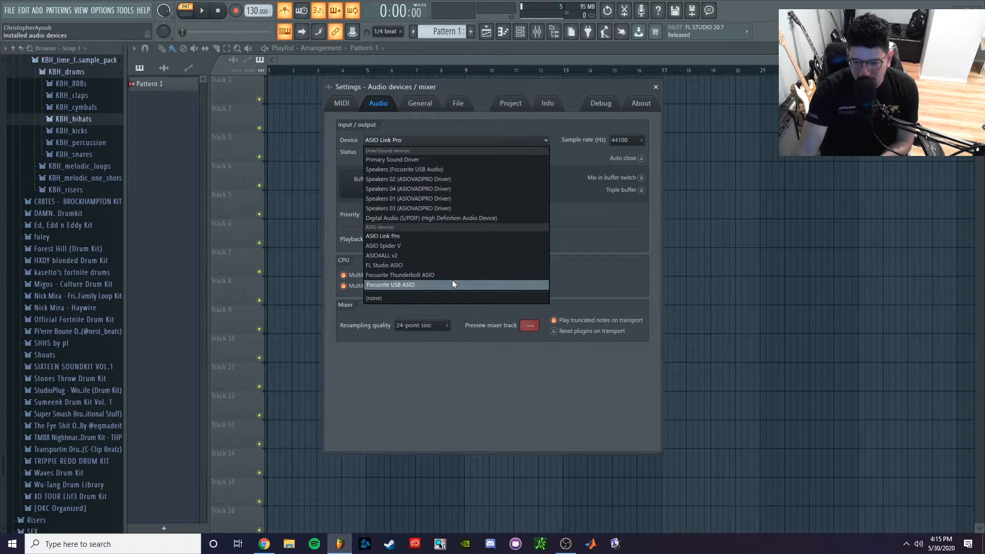
{"action": "left_click", "coordinate": [592, 88]}
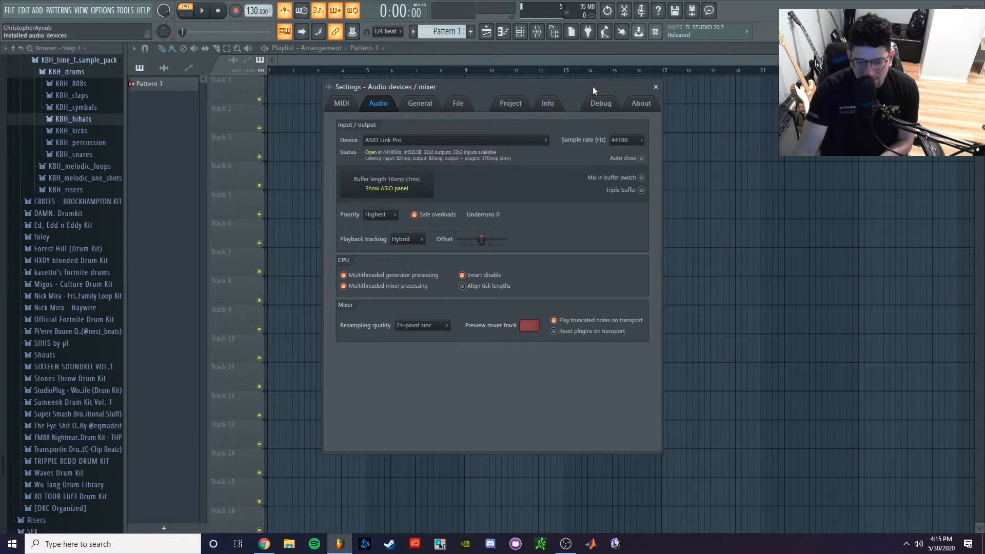
{"action": "left_click", "coordinate": [566, 544]}
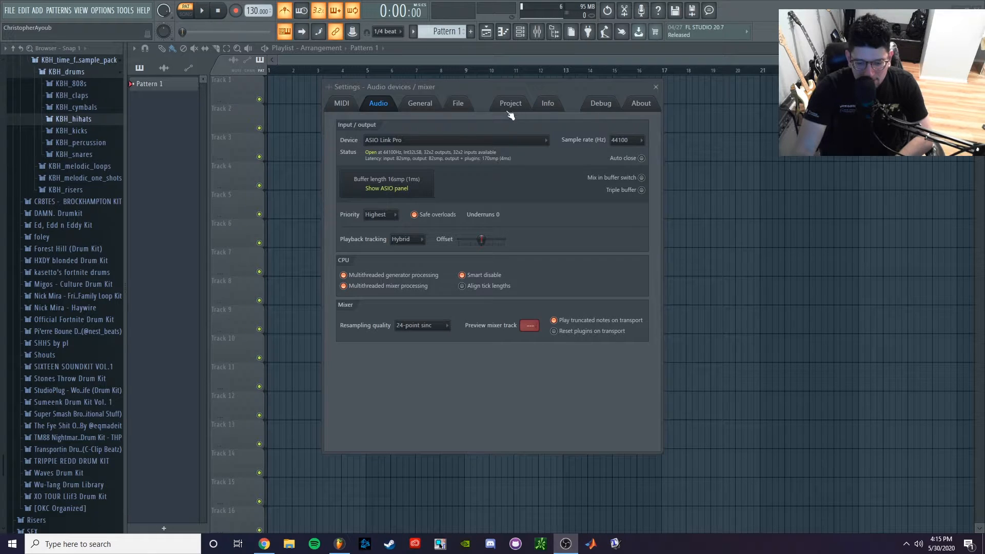
{"action": "left_click", "coordinate": [473, 141]}
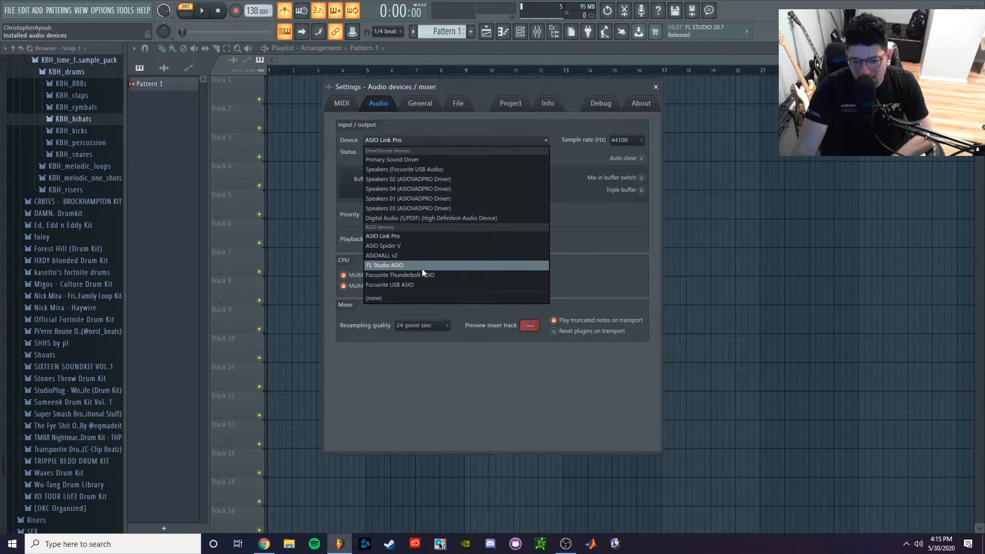
{"action": "left_click", "coordinate": [583, 91]}
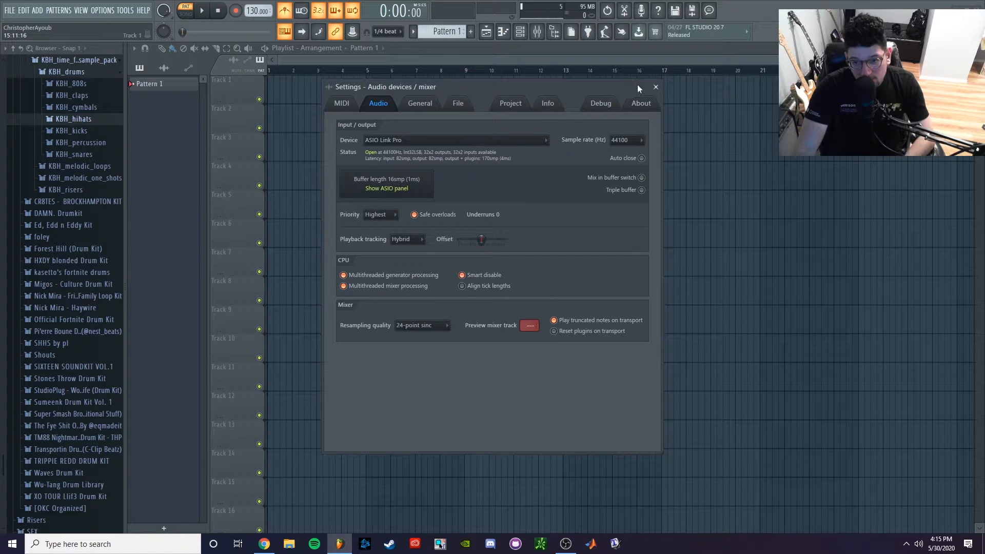
{"action": "left_click", "coordinate": [656, 88]}
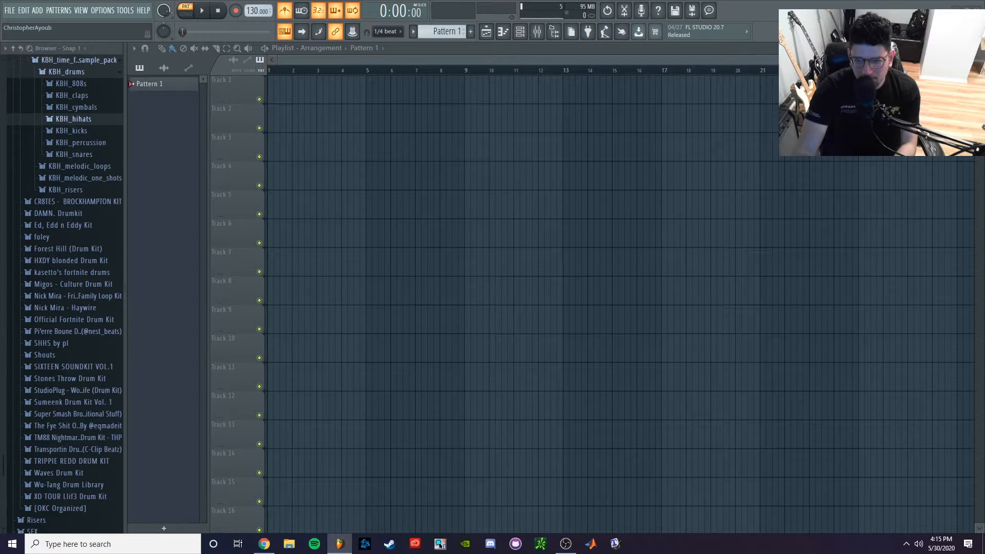
Step: Bring up the ASIO Link Pro window, switch to Chrome and review the ODeus ASIO Link Pro Patcher download page
{"action": "left_click_drag", "start_coordinate": [498, 141], "coordinate": [591, 159]}
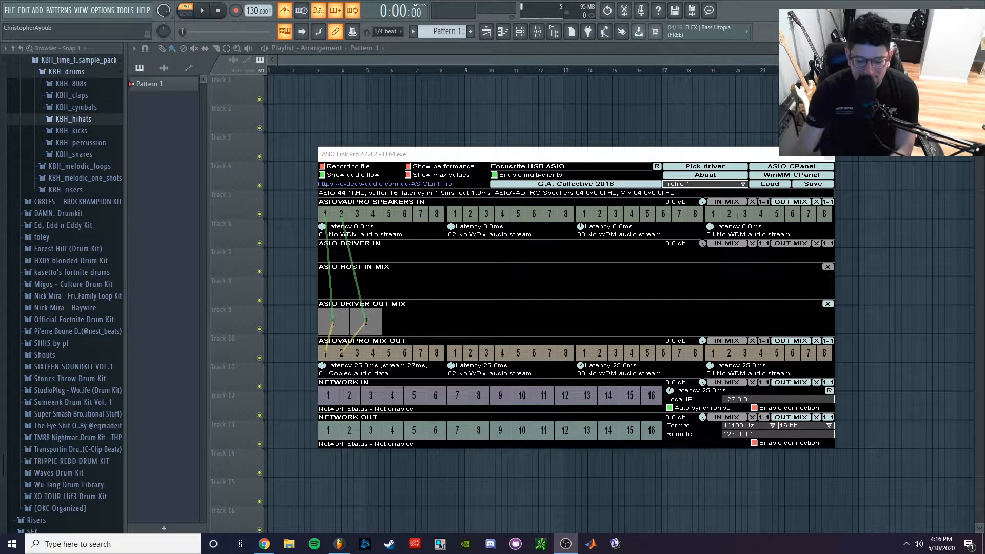
{"action": "left_click", "coordinate": [264, 544]}
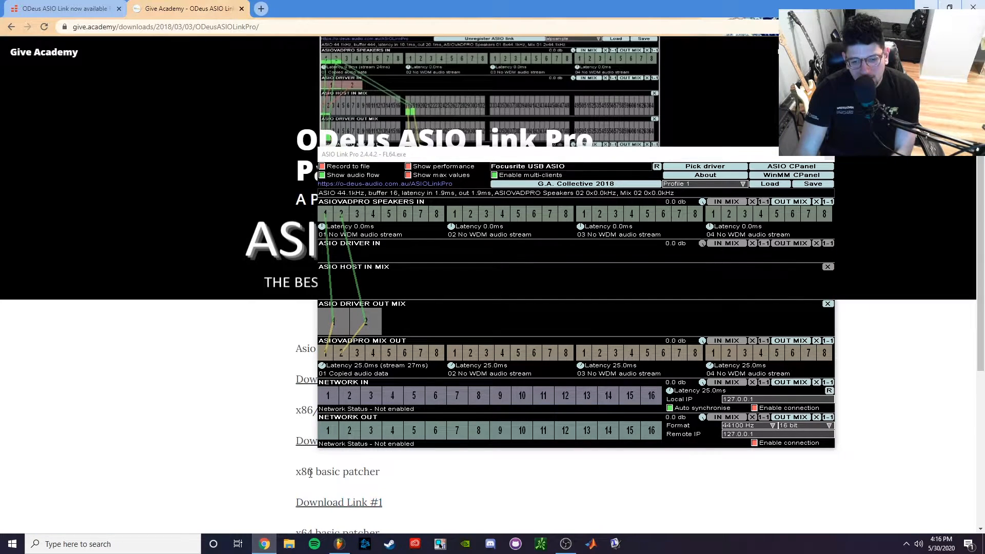
{"action": "left_click_drag", "start_coordinate": [688, 154], "coordinate": [873, 0]}
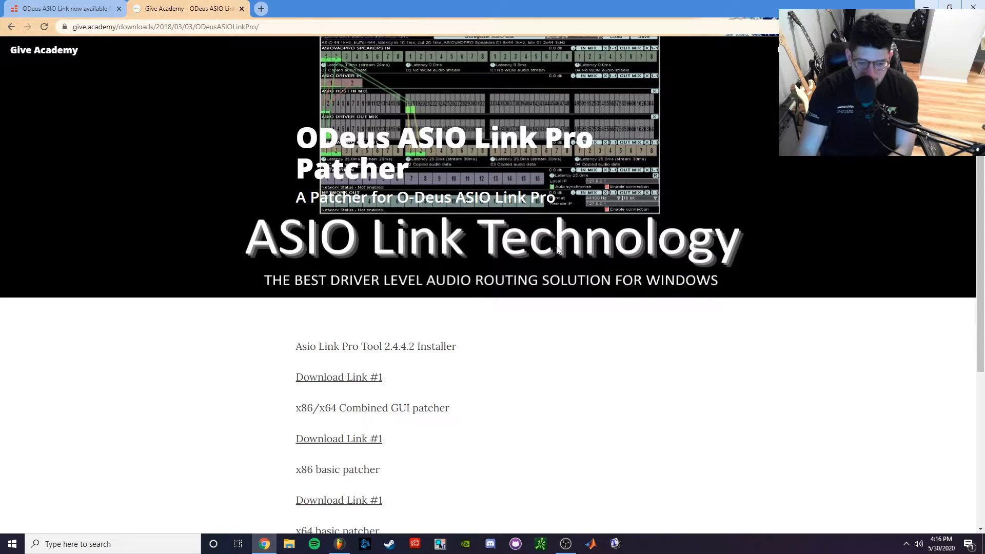
{"action": "scroll", "coordinate": [554, 257], "scroll_direction": "down", "scroll_amount": 4}
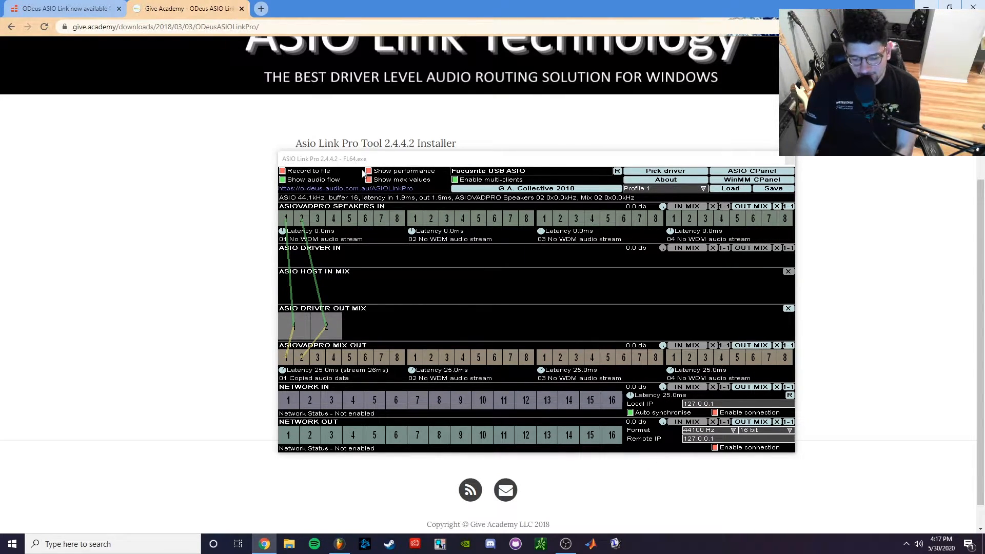
Step: Switch back to FL Studio and pick Focusrite USB ASIO as the driver in ASIO Link Pro
{"action": "left_click", "coordinate": [339, 544]}
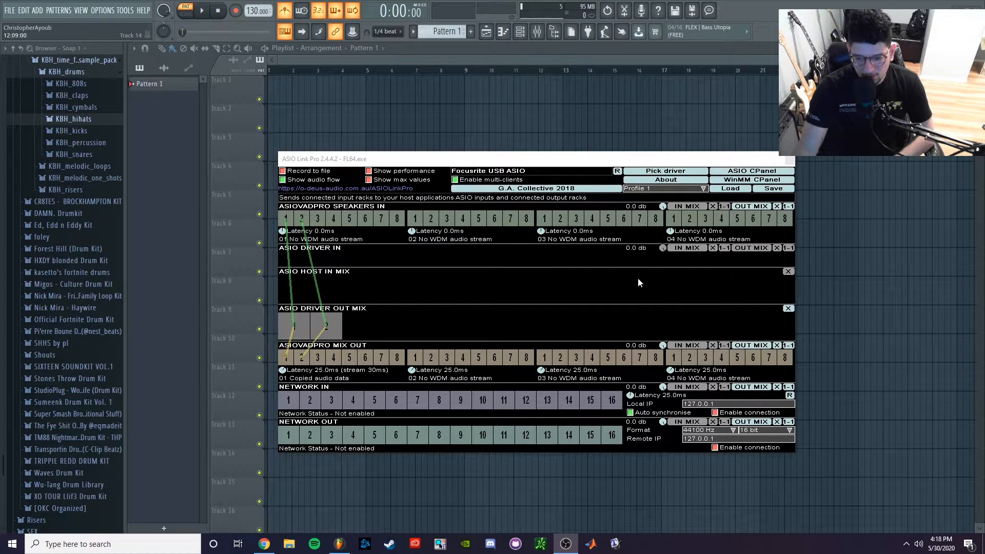
{"action": "left_click", "coordinate": [678, 172]}
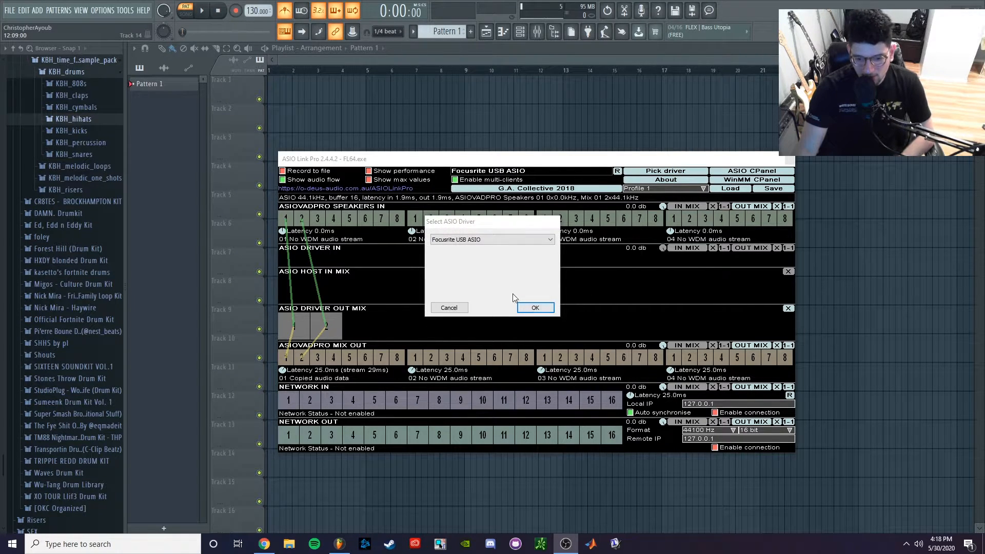
{"action": "left_click", "coordinate": [509, 240]}
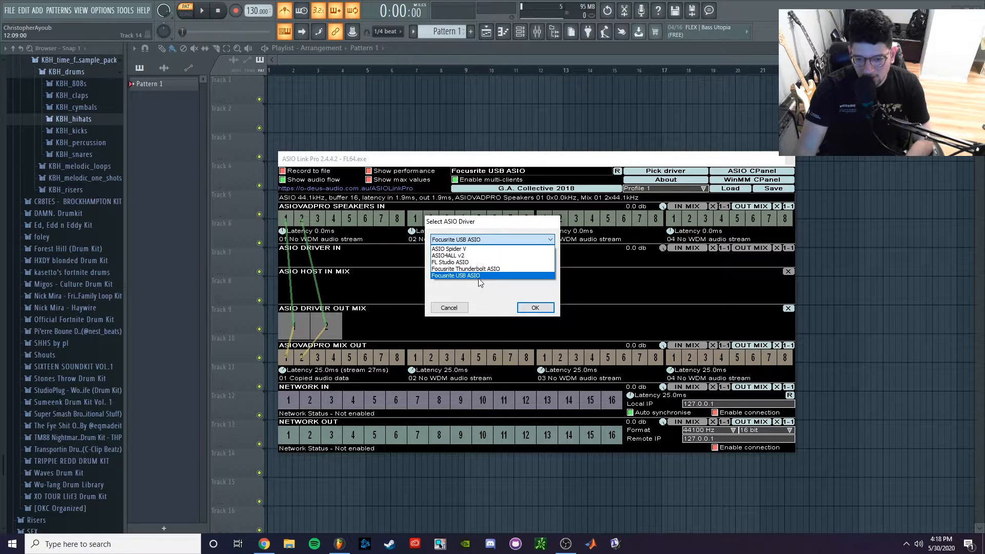
{"action": "left_click", "coordinate": [541, 311]}
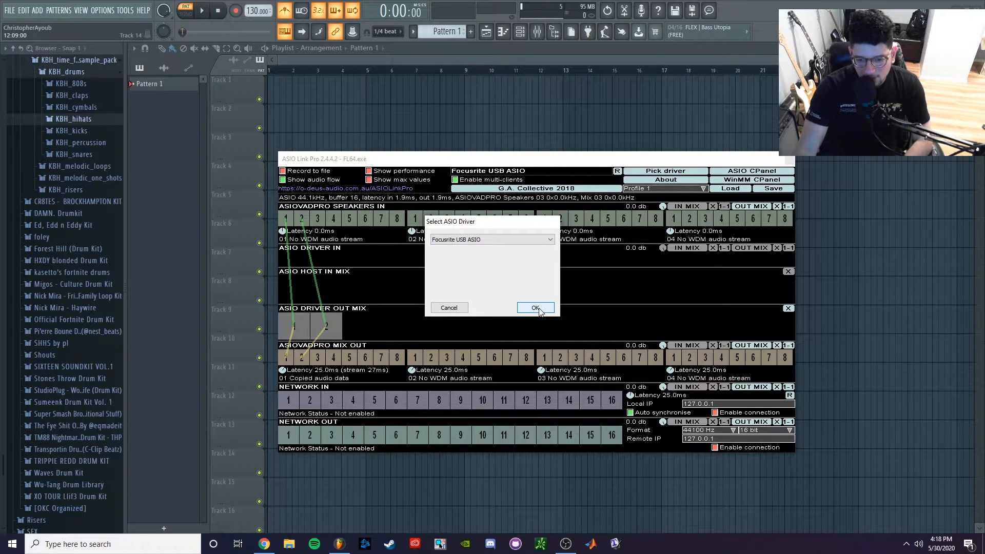
{"action": "left_click", "coordinate": [540, 311]}
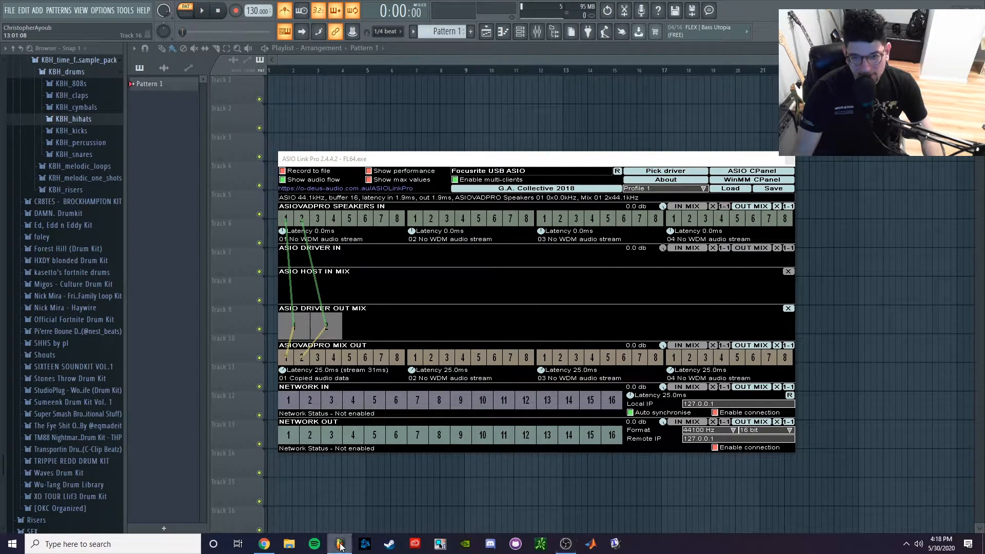
Step: Open the mixer and select an insert track such as Insert 16 or Insert 19
{"action": "key", "text": "F9"}
{"action": "left_click", "coordinate": [392, 149]}
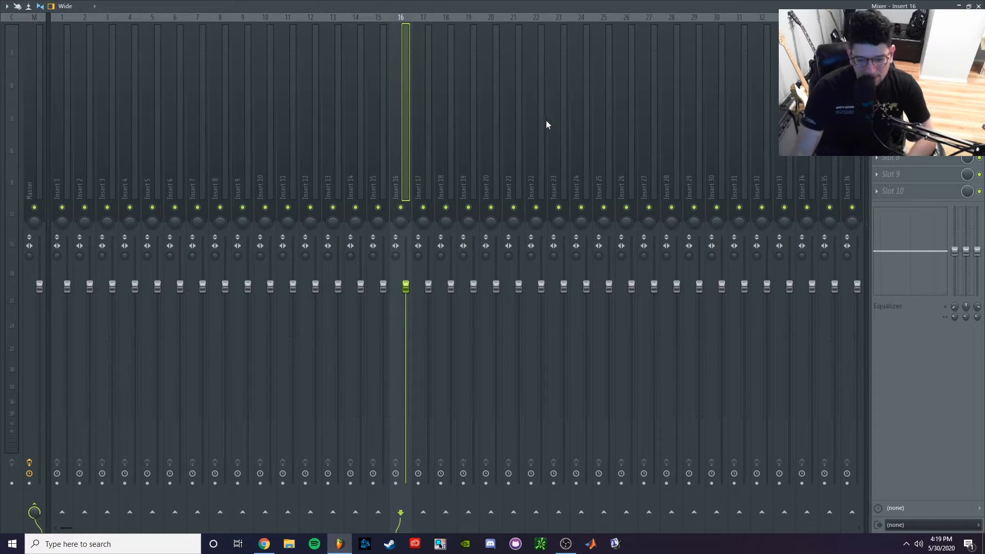
{"action": "left_click", "coordinate": [465, 141]}
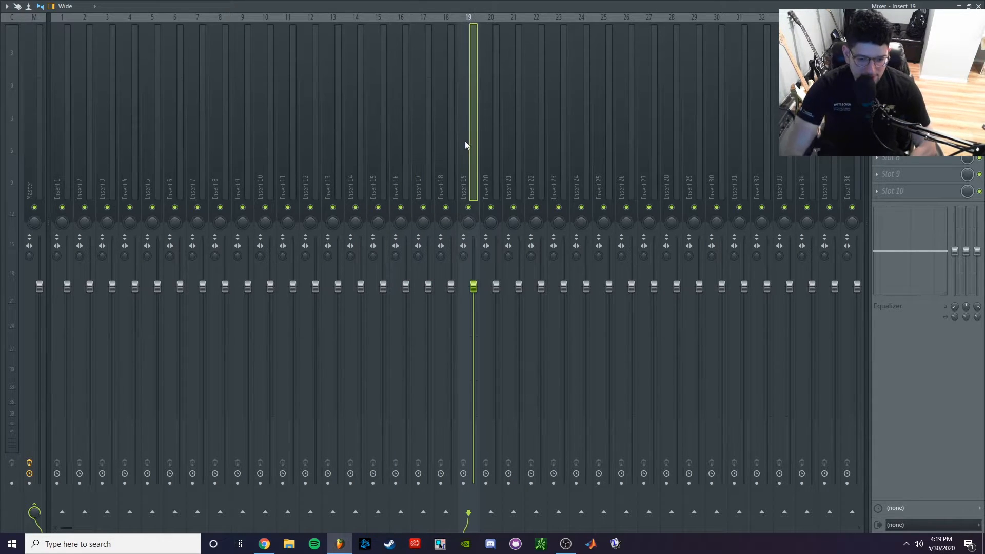
{"action": "left_click", "coordinate": [397, 110]}
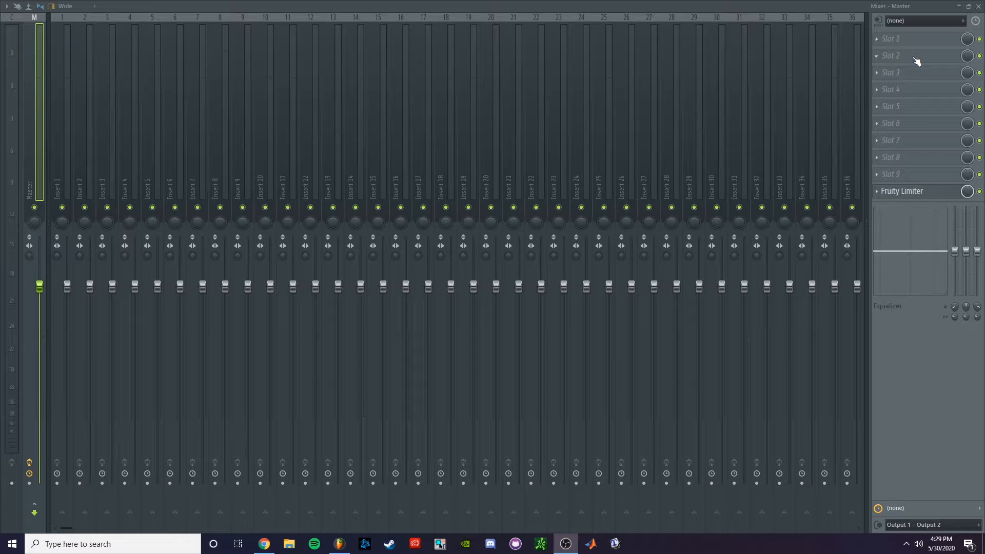
Step: Examine the available audio input sources for the Master and Insert 16 mixer tracks
{"action": "left_click", "coordinate": [912, 22]}
{"action": "left_click", "coordinate": [856, 9]}
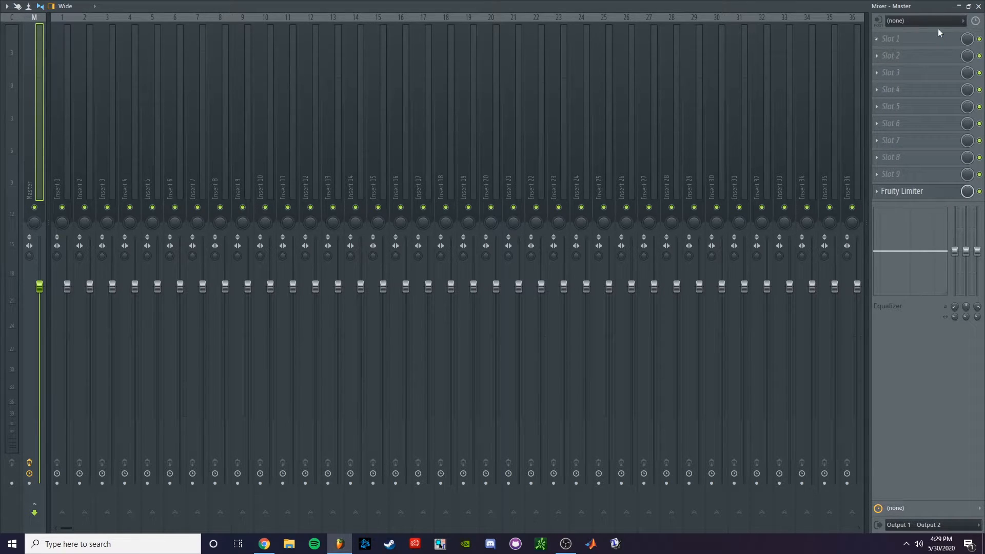
{"action": "left_click", "coordinate": [919, 21]}
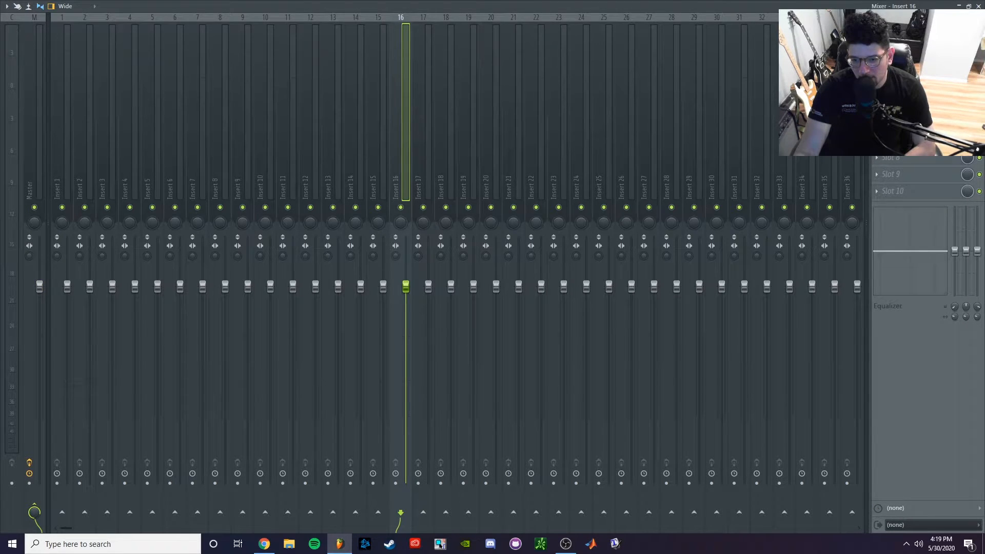
{"action": "left_click", "coordinate": [931, 20]}
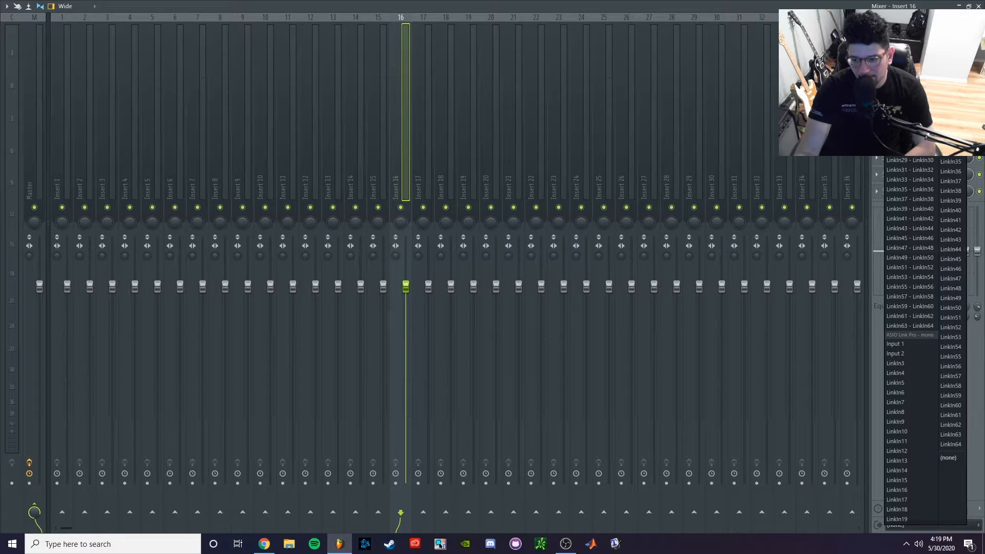
{"action": "key", "text": "Escape"}
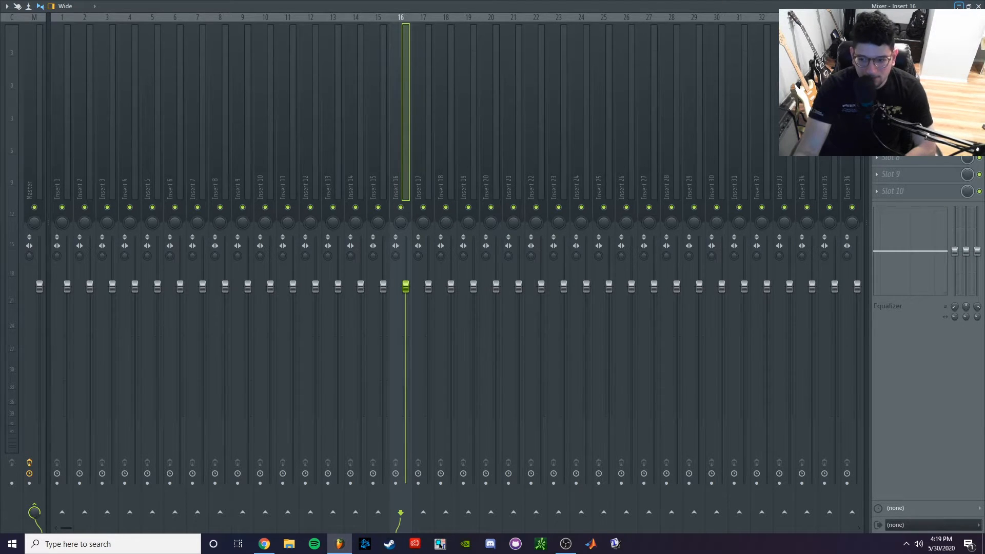
Step: Minimize the mixer, bring the ASIO Link Pro window back into view and check for ASIO Link Pro as the audio device
{"action": "left_click", "coordinate": [959, 6]}
{"action": "left_click_drag", "start_coordinate": [984, 199], "coordinate": [504, 194]}
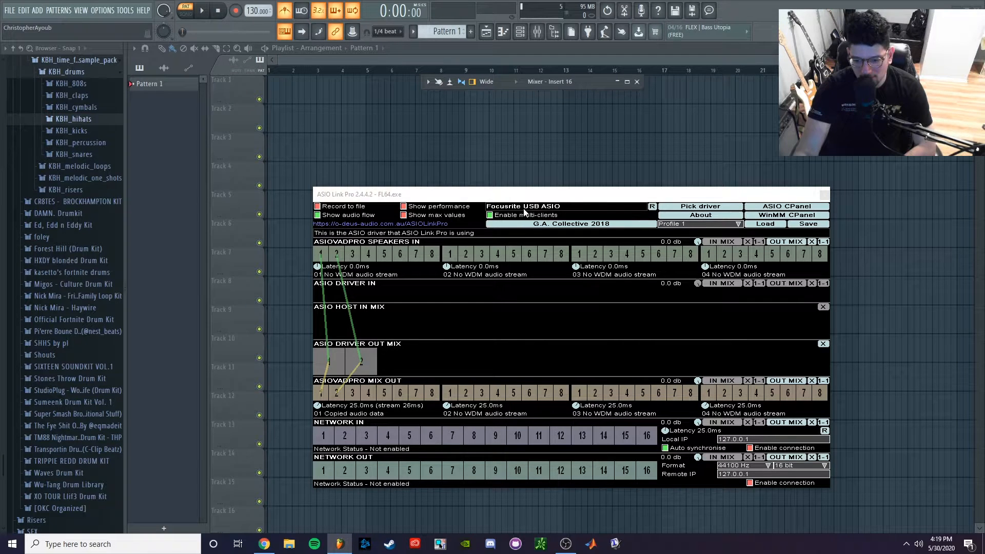
{"action": "left_click", "coordinate": [105, 11]}
{"action": "left_click", "coordinate": [118, 41]}
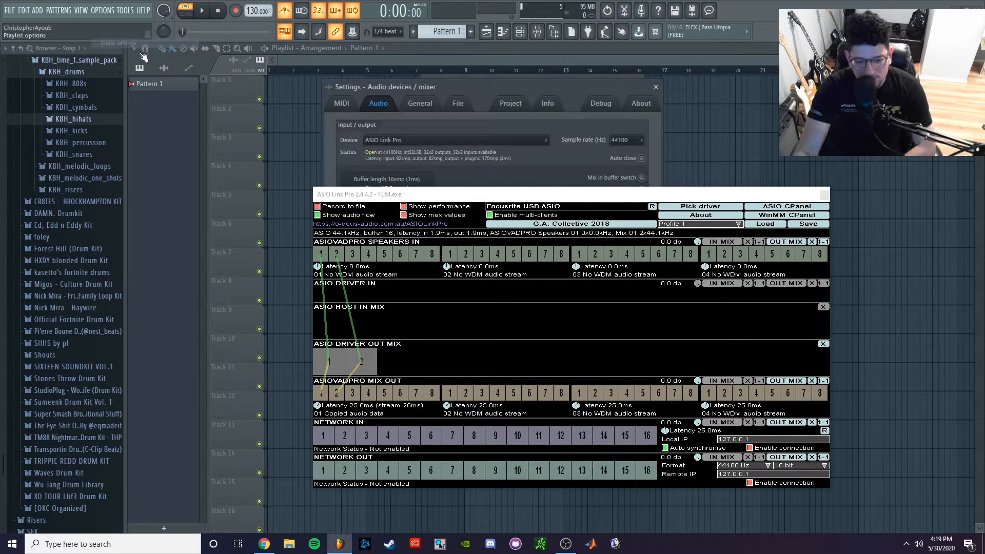
{"action": "left_click", "coordinate": [426, 141]}
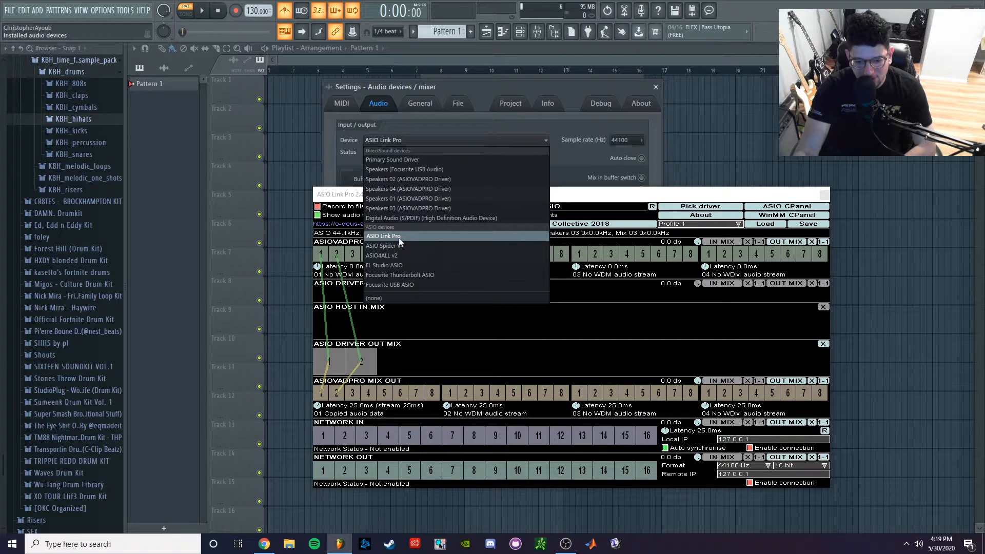
{"action": "left_click", "coordinate": [390, 140]}
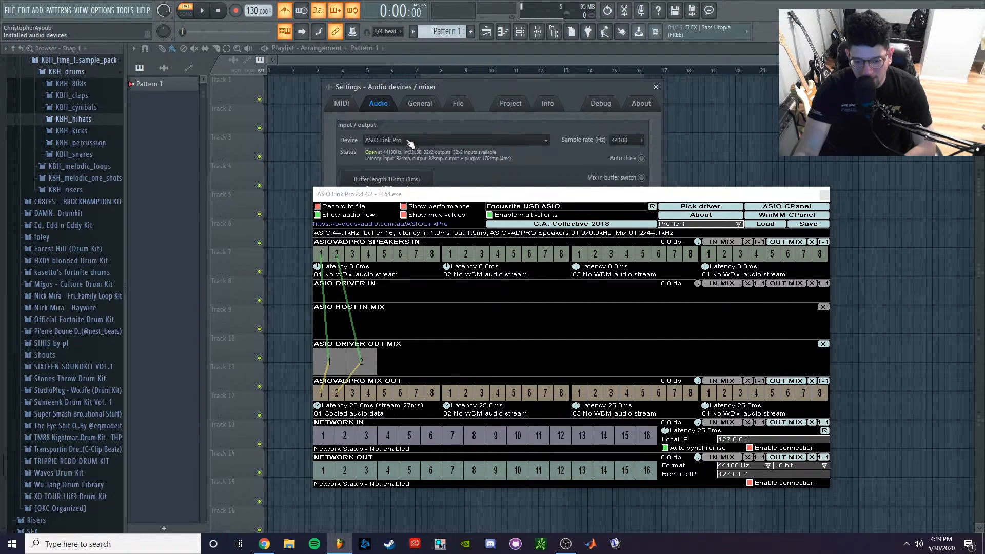
{"action": "left_click", "coordinate": [656, 87]}
Step: Open the mixer and set the Insert 16 track's audio input to the stereo source Input 1 - Input 2
{"action": "key", "text": "F9"}
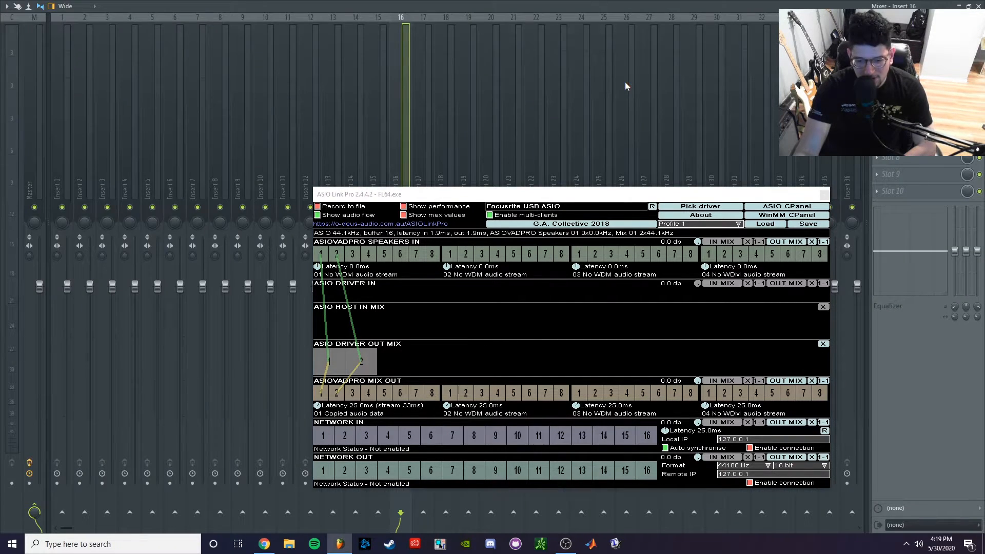
{"action": "left_click", "coordinate": [924, 22]}
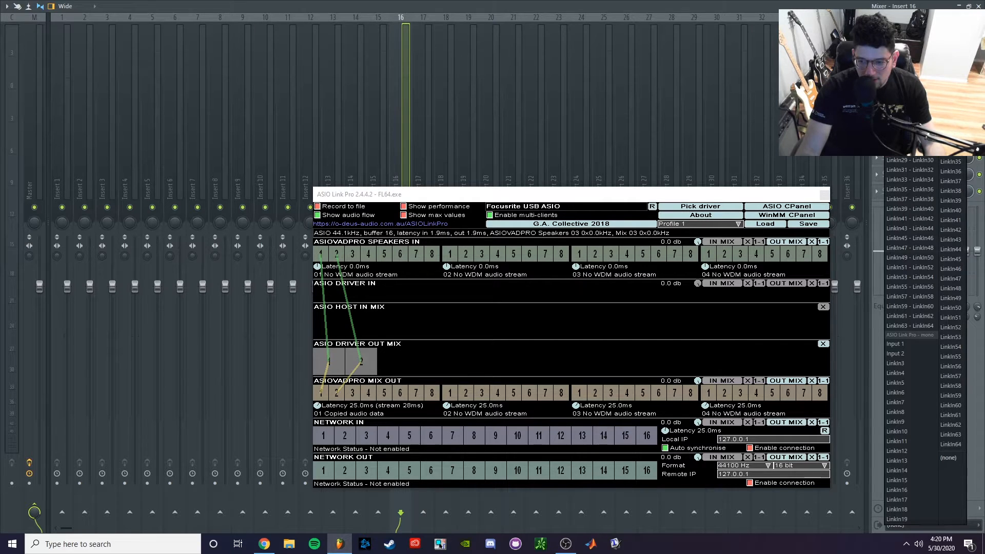
{"action": "left_click", "coordinate": [910, 24]}
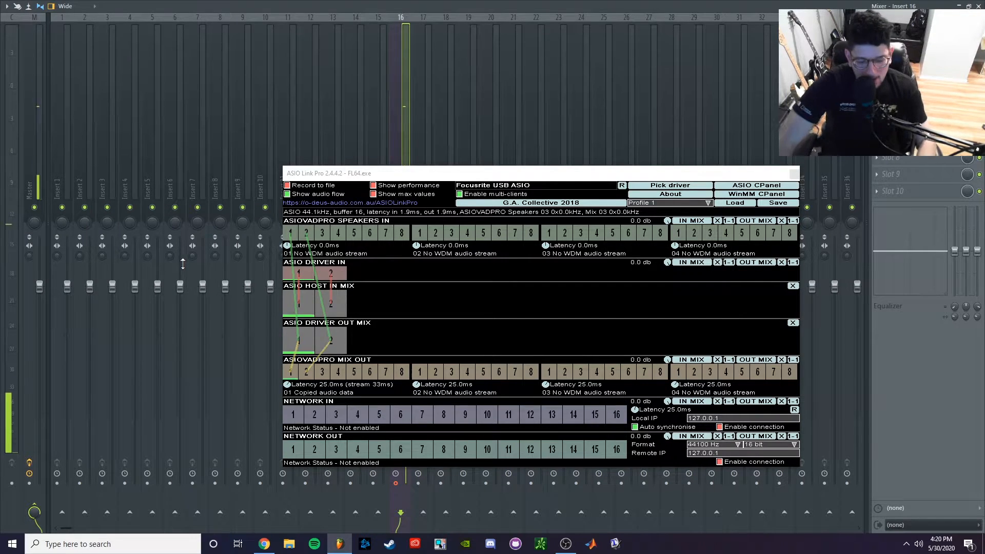
Step: Set the Insert 17 track's audio input to the stereo source LinkIn3 - LinkIn4
{"action": "left_click", "coordinate": [426, 108]}
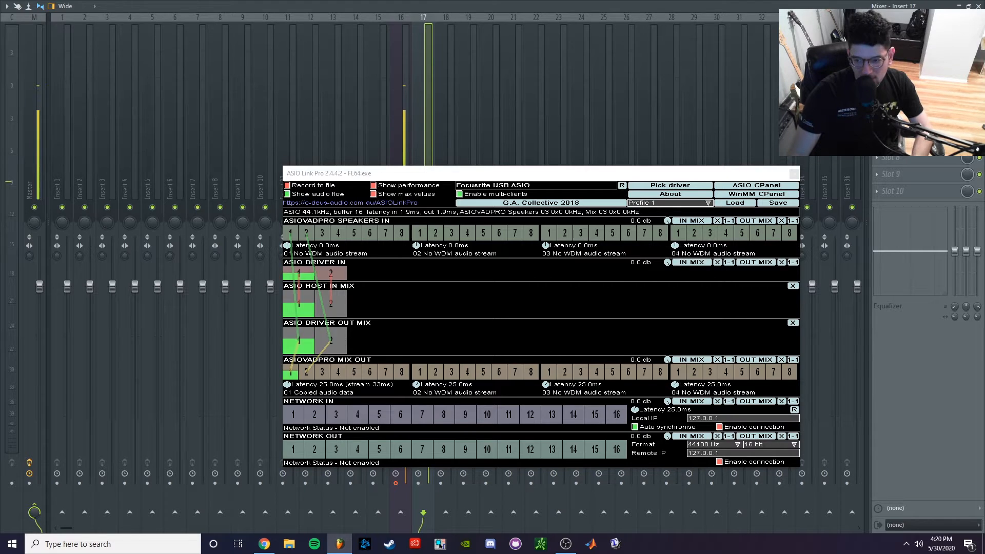
{"action": "left_click", "coordinate": [929, 23]}
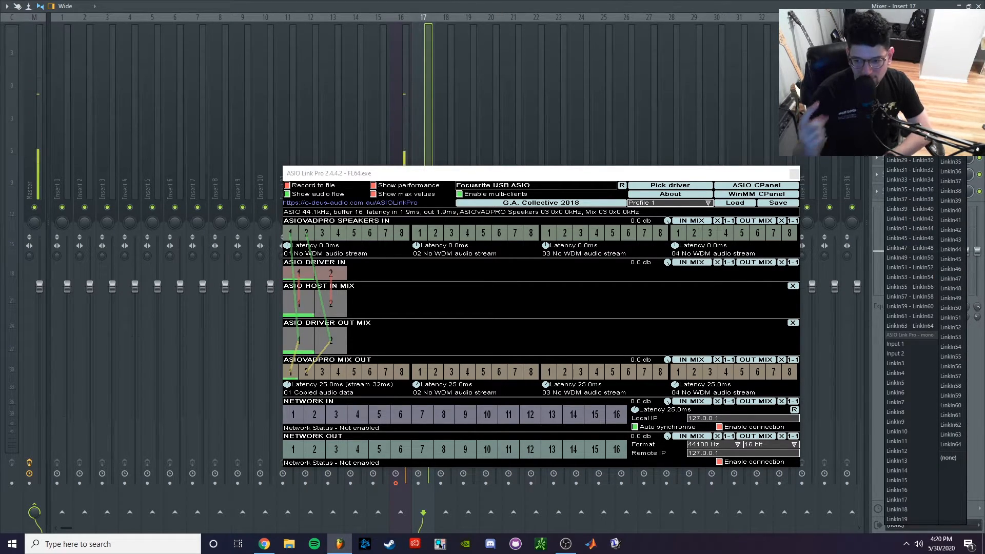
{"action": "left_click", "coordinate": [911, 33]}
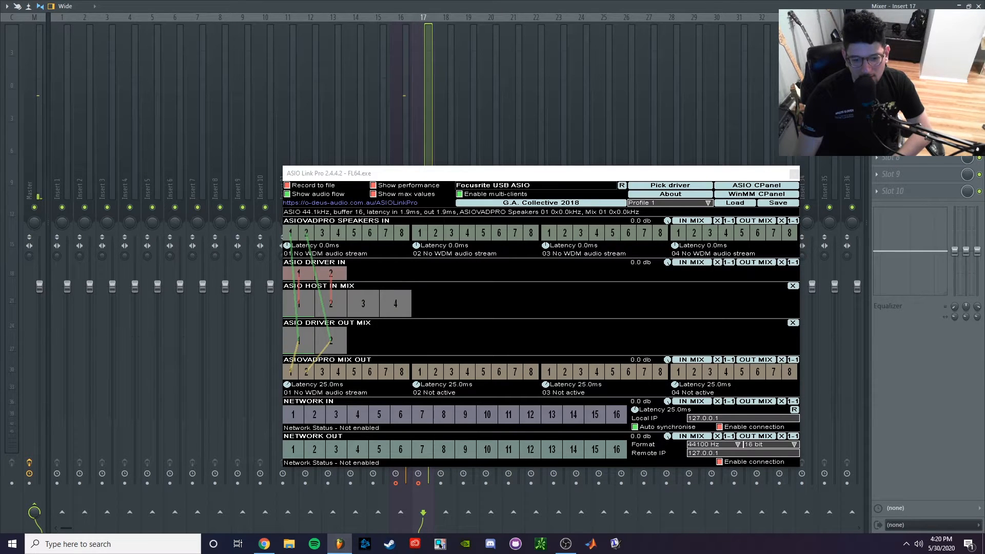
Step: Route ASIO Driver In 1 to ASIO Host In Mix 1 and 2, and Driver In 2 to Host In Mix 3 and 4
{"action": "left_click_drag", "start_coordinate": [484, 177], "coordinate": [429, 161]}
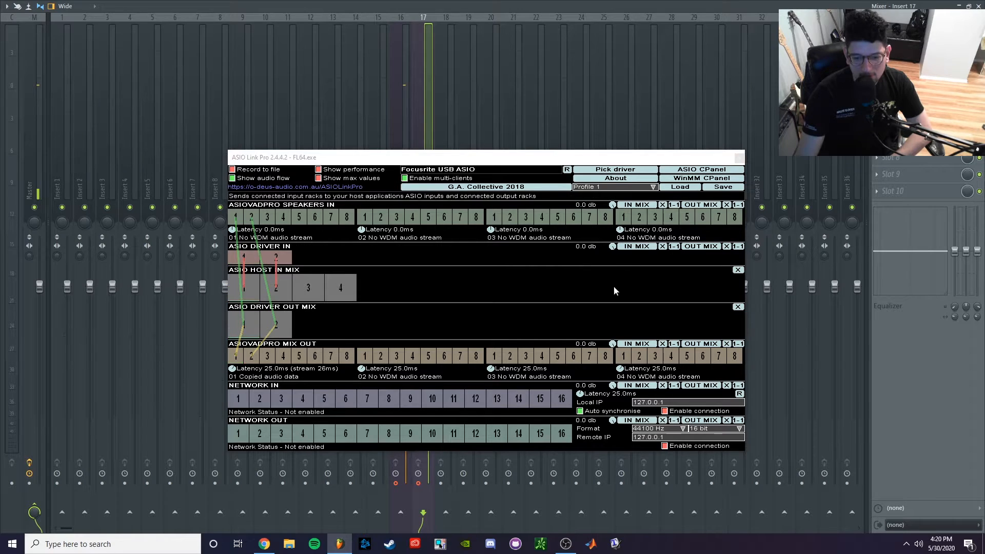
{"action": "left_click_drag", "start_coordinate": [551, 157], "coordinate": [696, 117]}
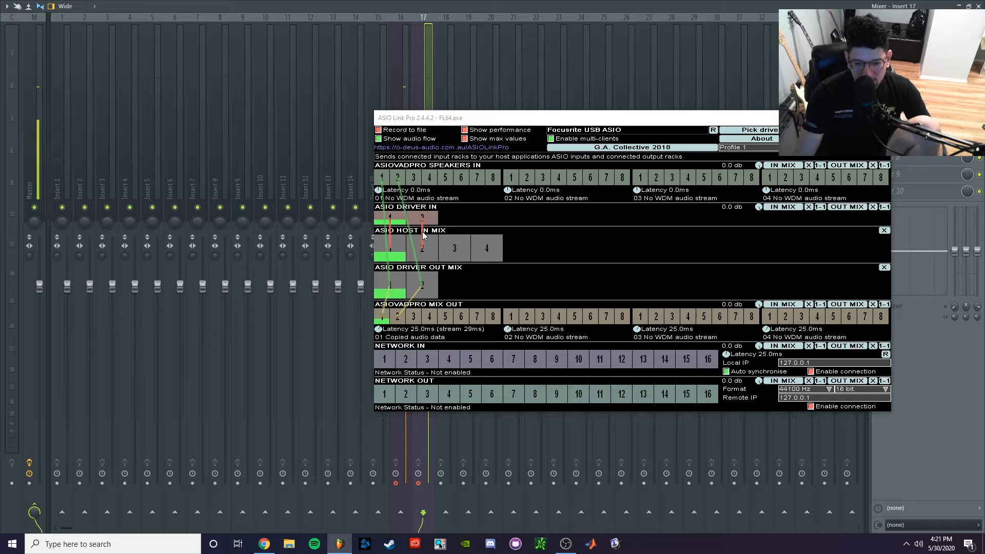
{"action": "left_click", "coordinate": [423, 250]}
{"action": "left_click_drag", "start_coordinate": [391, 221], "coordinate": [420, 246]}
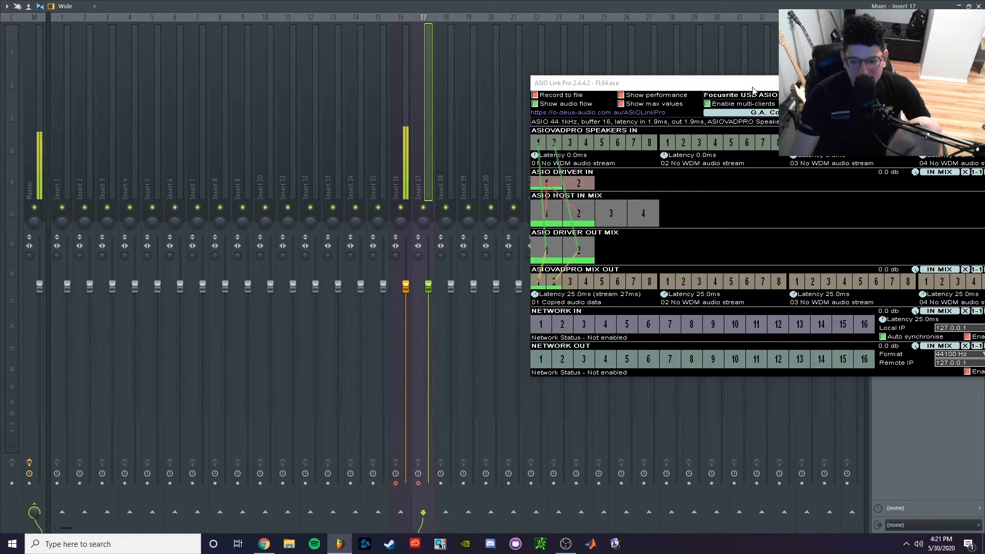
{"action": "left_click_drag", "start_coordinate": [452, 210], "coordinate": [482, 240]}
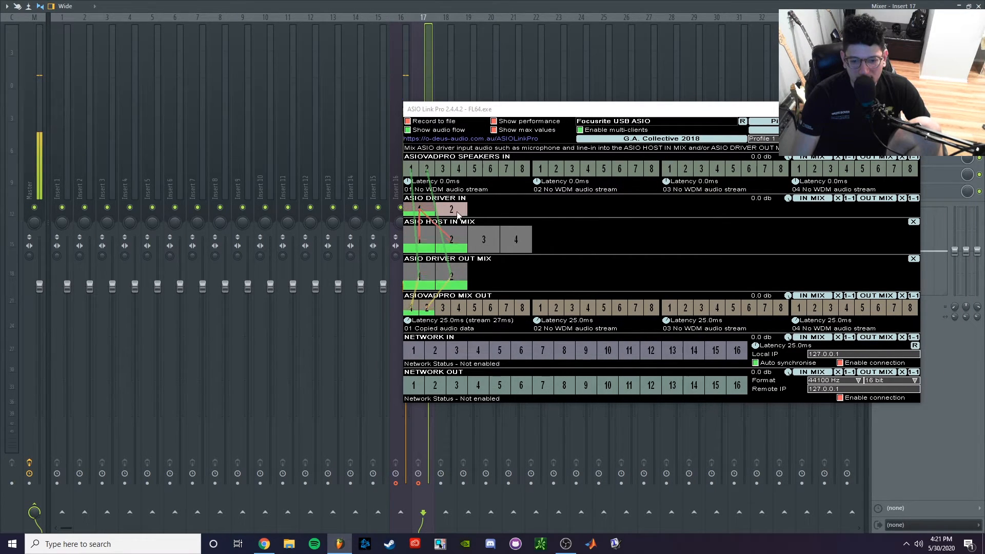
{"action": "left_click_drag", "start_coordinate": [452, 211], "coordinate": [516, 239]}
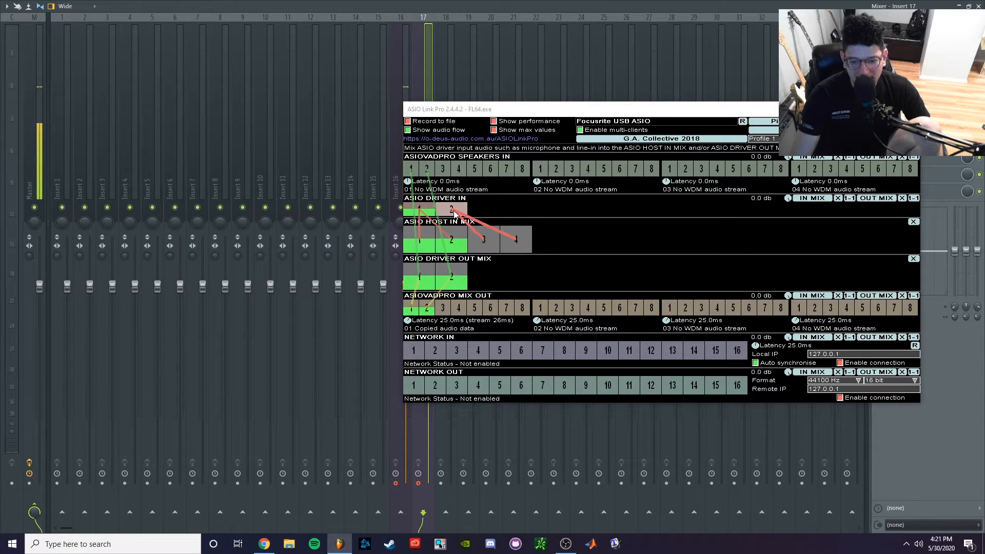
Step: Move ASIO Link Pro out of the way, switch to OBS, maximize it and open its audio settings
{"action": "left_click_drag", "start_coordinate": [696, 111], "coordinate": [415, 165]}
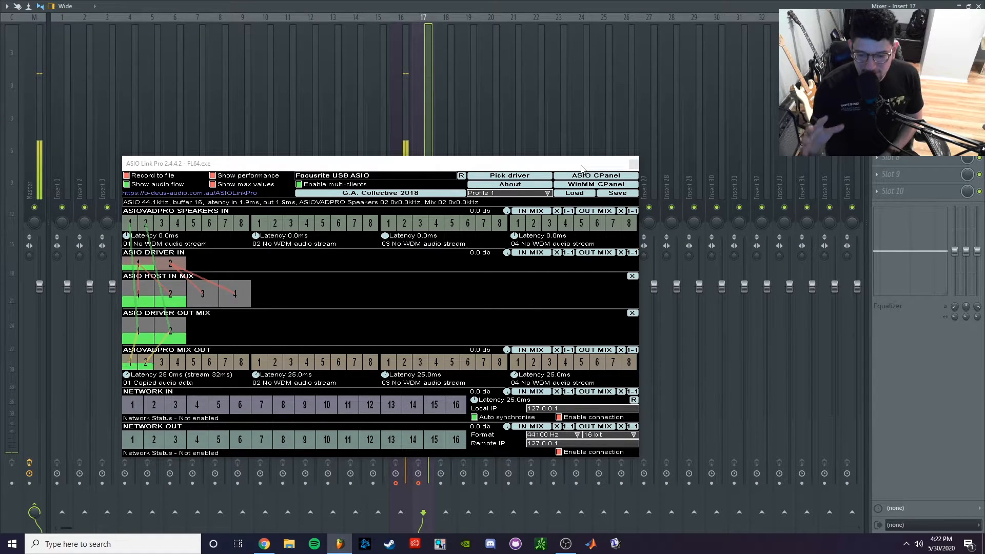
{"action": "left_click_drag", "start_coordinate": [581, 166], "coordinate": [795, 0]}
{"action": "left_click_drag", "start_coordinate": [880, 0], "coordinate": [669, 4]}
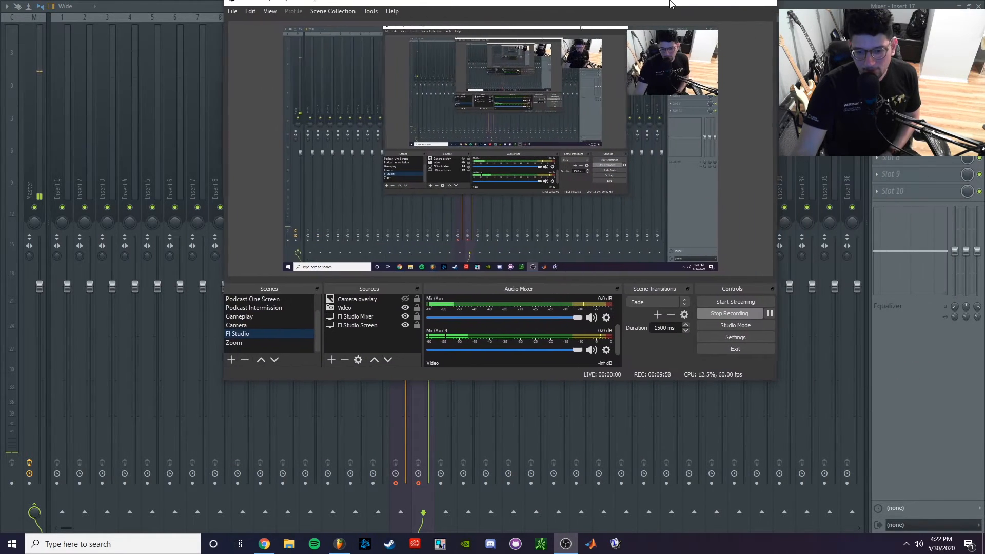
{"action": "left_click", "coordinate": [748, 4]}
{"action": "left_click", "coordinate": [919, 494]}
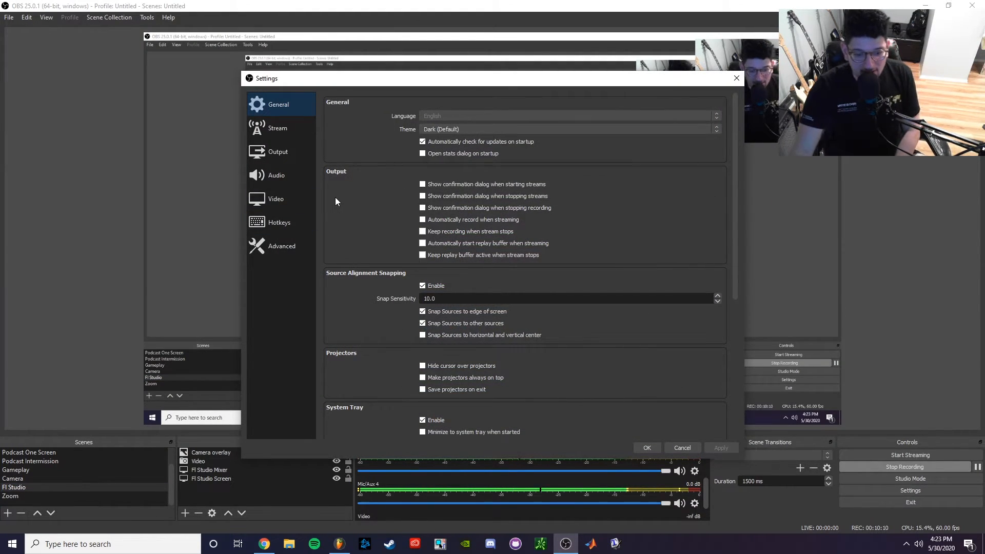
{"action": "left_click", "coordinate": [290, 182]}
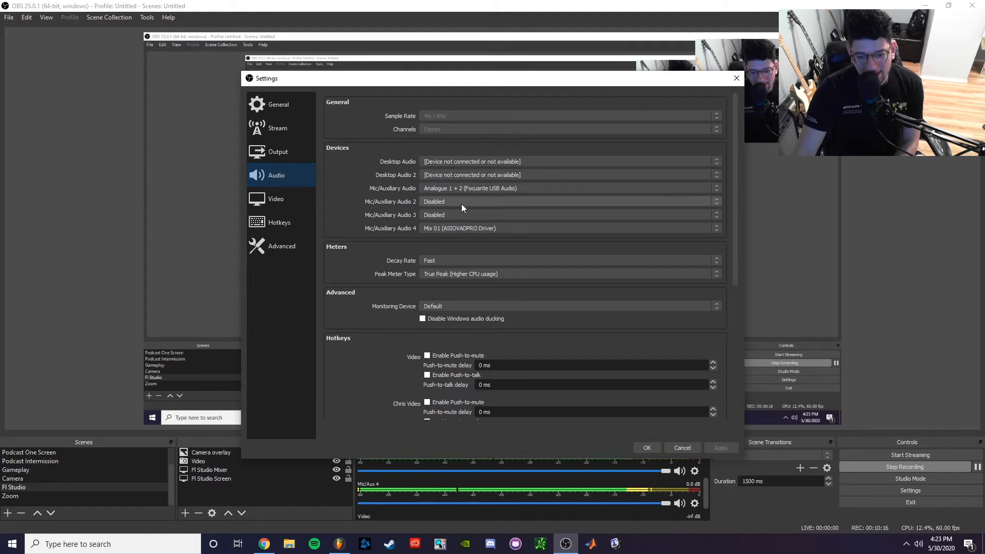
Step: Check the Mic/Auxiliary Audio device choices, set Mic/Auxiliary Audio 4 to Mix 01 (ASIOVADPRO Driver) and accept the settings
{"action": "left_click", "coordinate": [516, 188]}
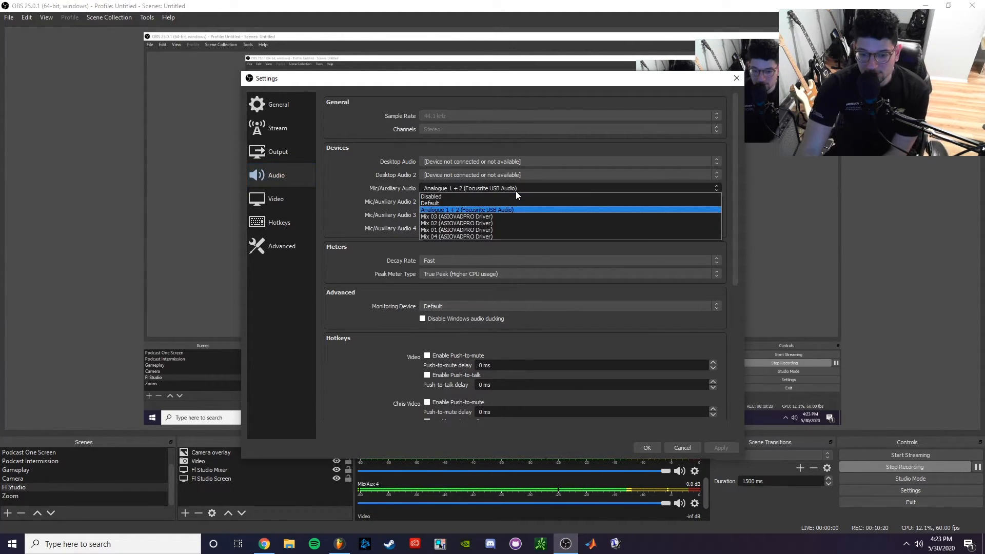
{"action": "left_click", "coordinate": [516, 190]}
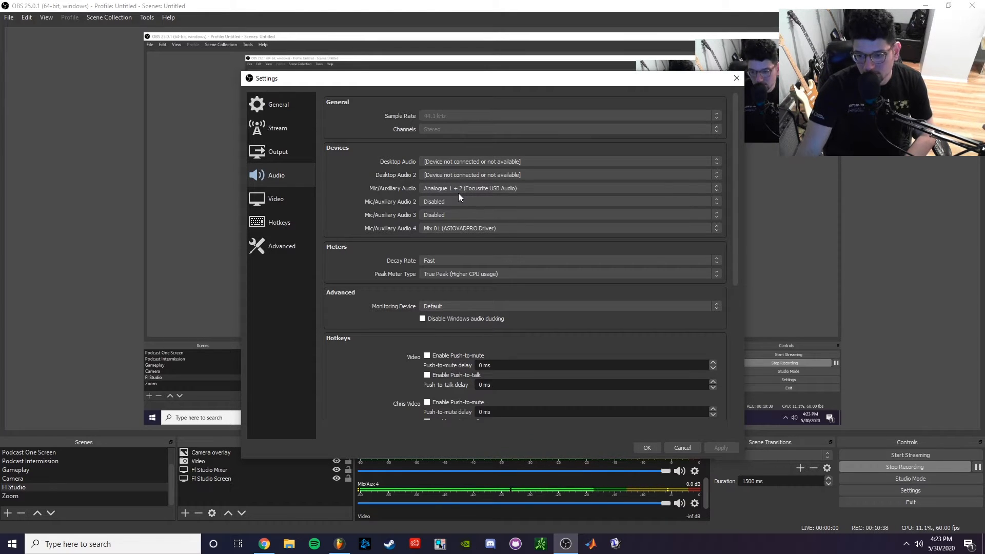
{"action": "left_click", "coordinate": [467, 231]}
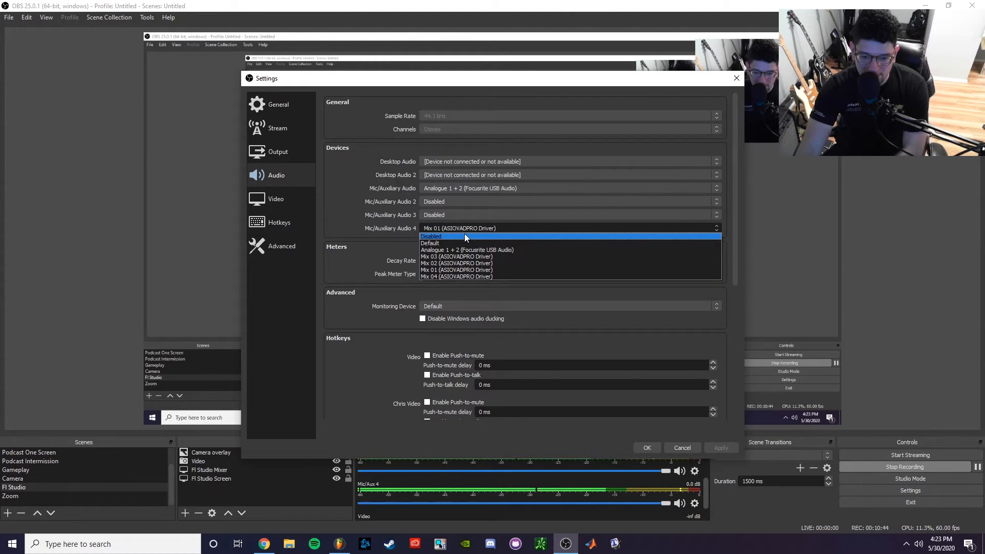
{"action": "left_click", "coordinate": [389, 231]}
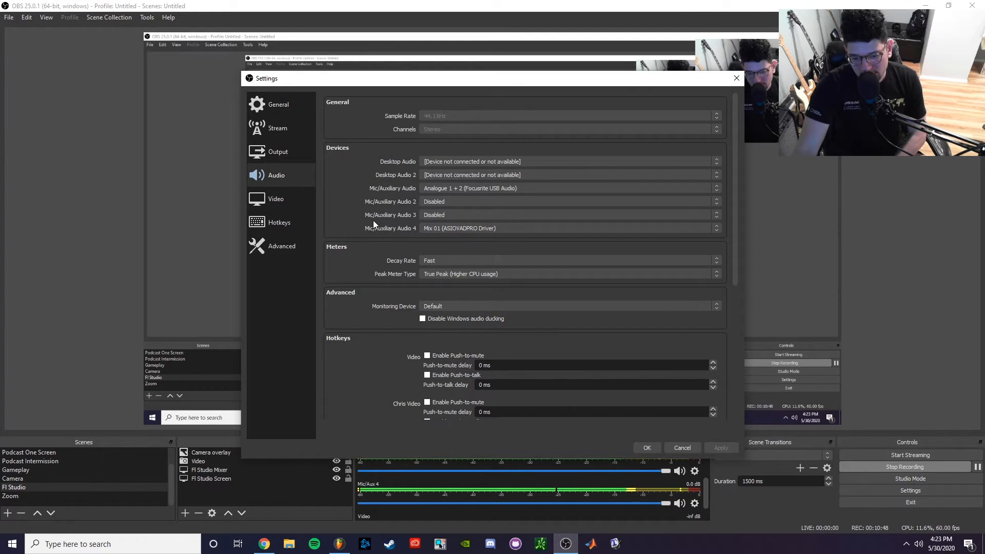
{"action": "left_click", "coordinate": [457, 229]}
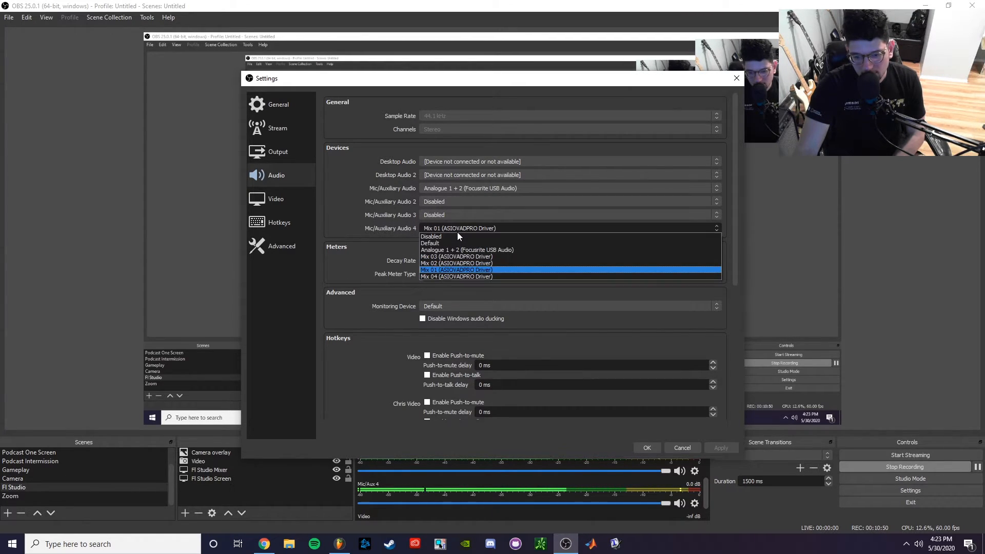
{"action": "left_click", "coordinate": [474, 270]}
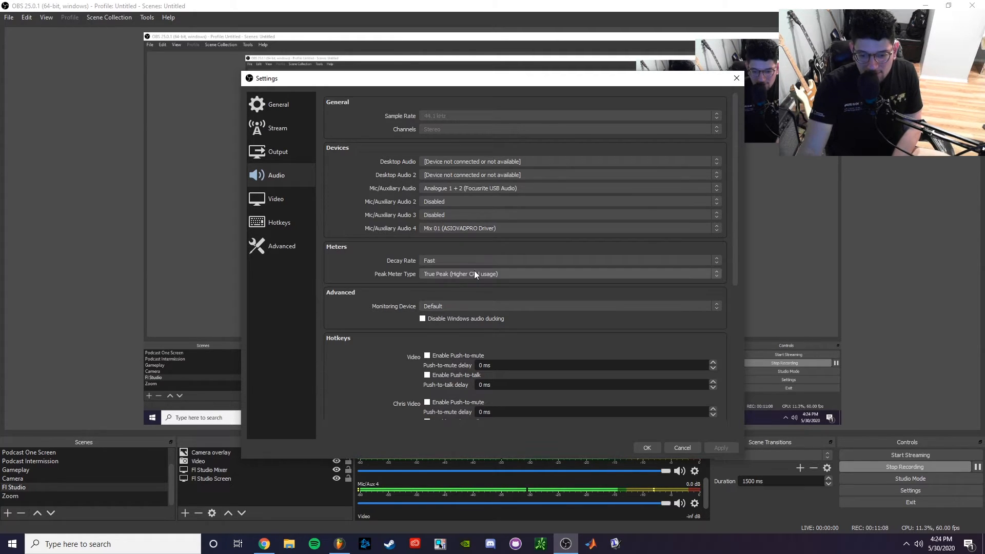
{"action": "left_click", "coordinate": [646, 448]}
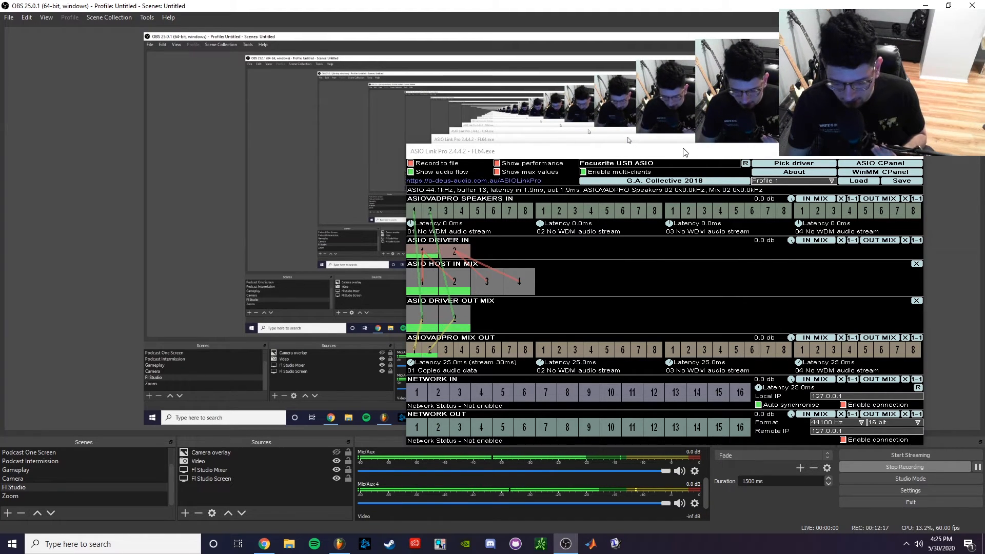
Step: Minimize OBS to return to the FL Studio mixer and reposition the ASIO Link Pro window over it
{"action": "left_click_drag", "start_coordinate": [683, 151], "coordinate": [582, 88]}
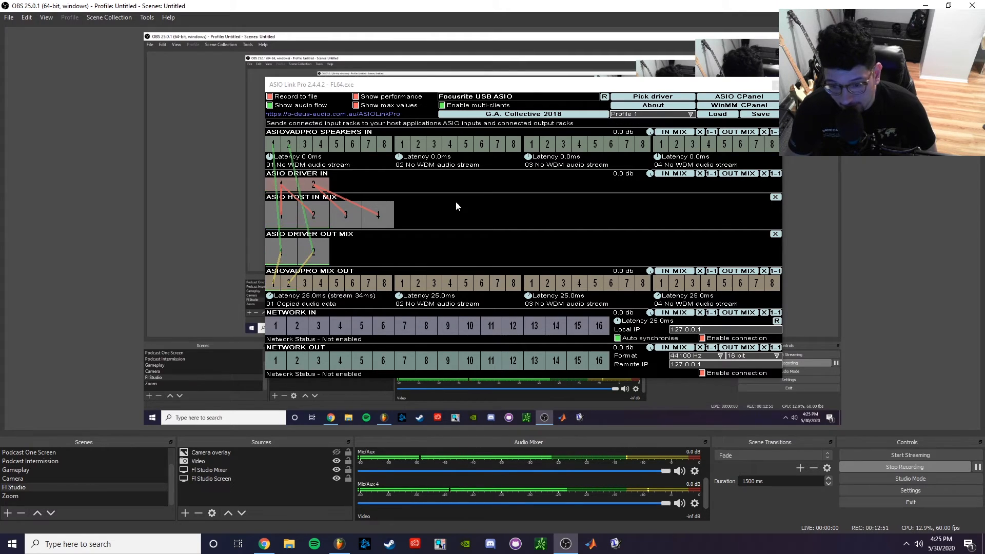
{"action": "left_click", "coordinate": [925, 6]}
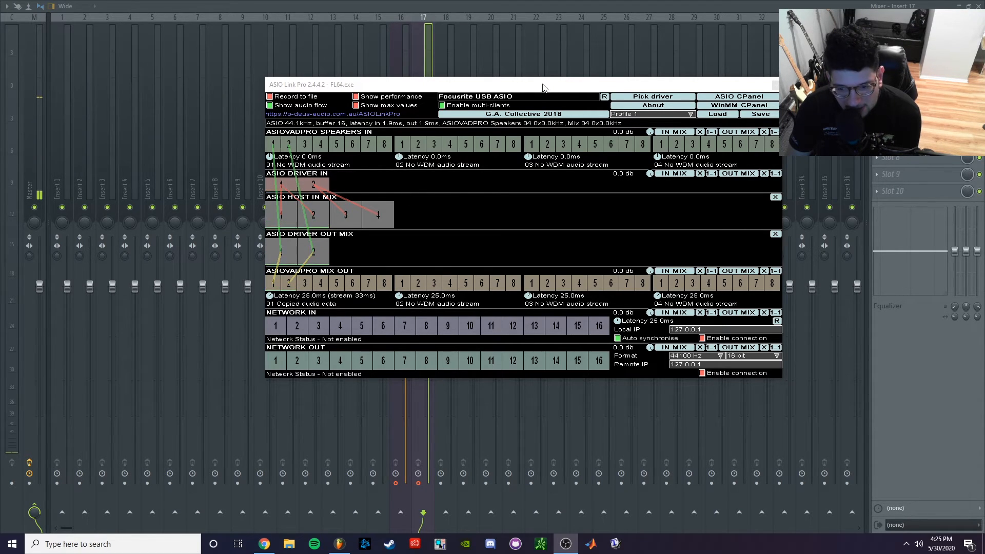
{"action": "left_click_drag", "start_coordinate": [541, 88], "coordinate": [527, 103]}
Step: Review the available audio input sources for Insert 17 and pick LinkIn3 - LinkIn4 again
{"action": "left_click", "coordinate": [918, 508]}
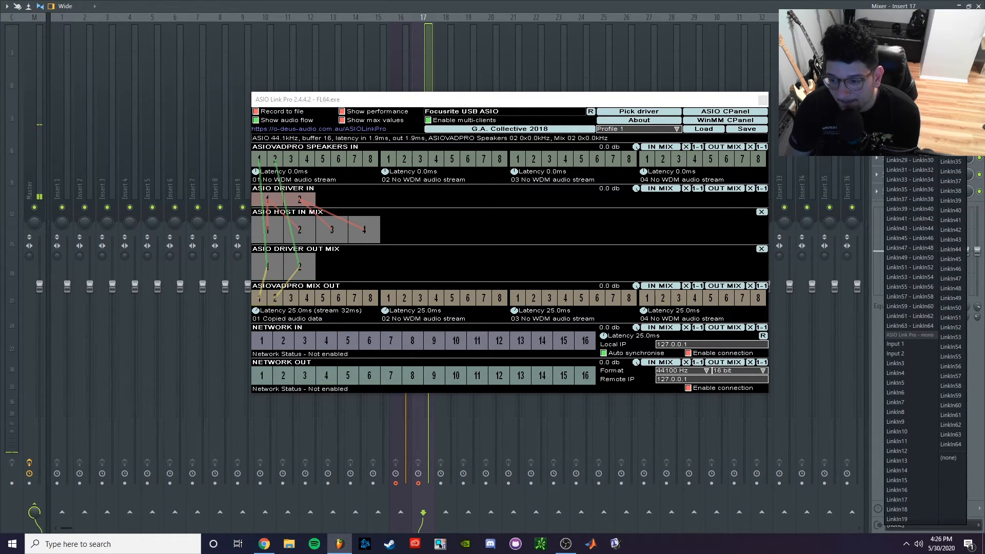
{"action": "key", "text": "Escape"}
{"action": "left_click", "coordinate": [928, 508]}
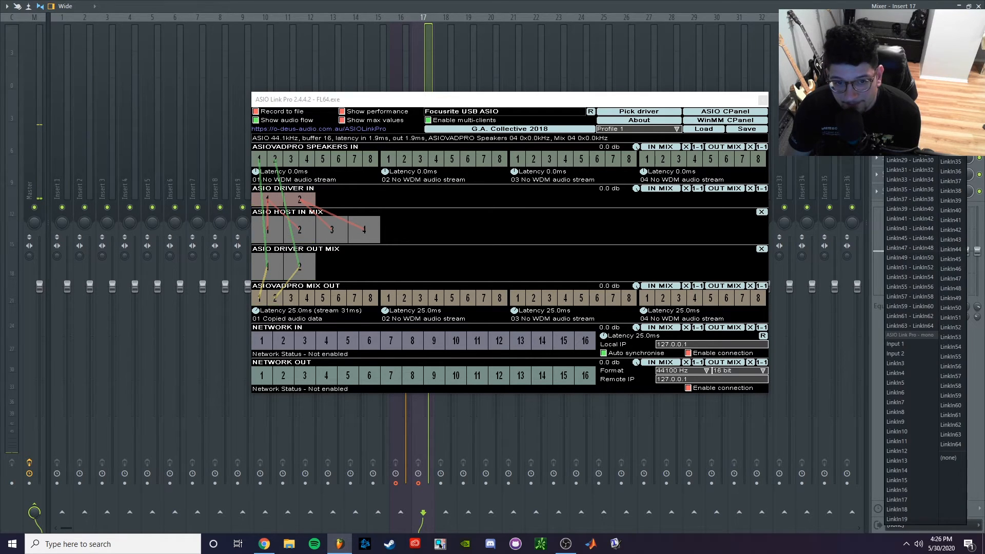
{"action": "key", "text": "Escape"}
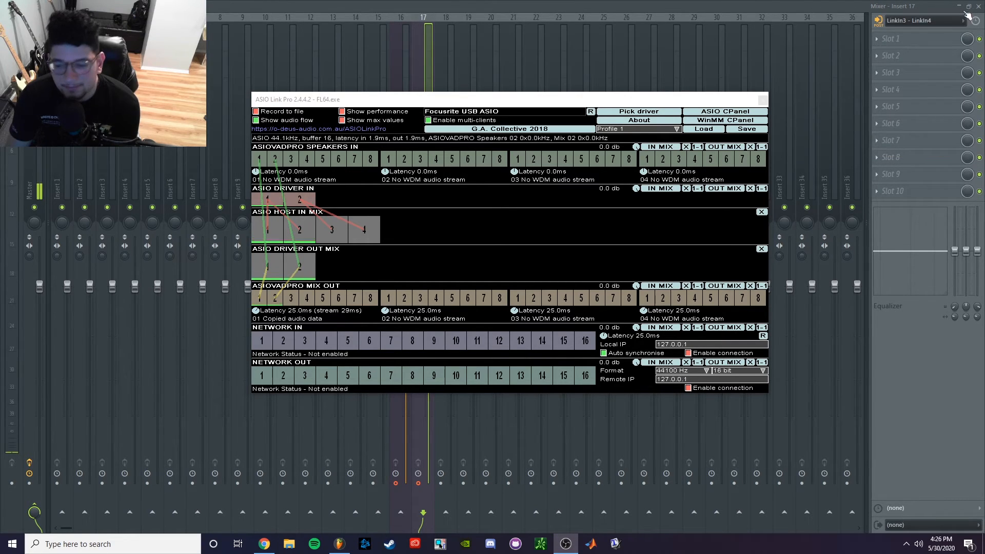
{"action": "left_click", "coordinate": [922, 21]}
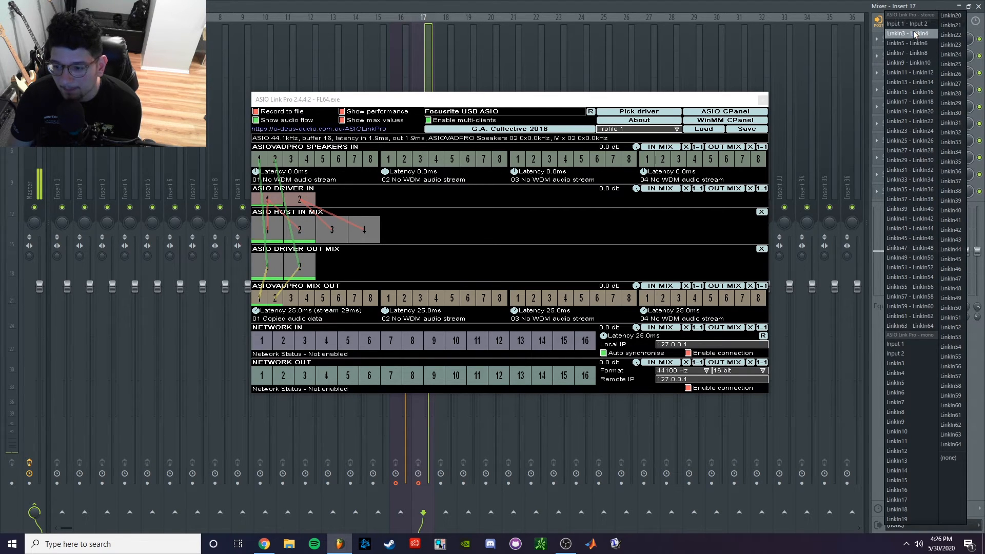
{"action": "left_click", "coordinate": [834, 6]}
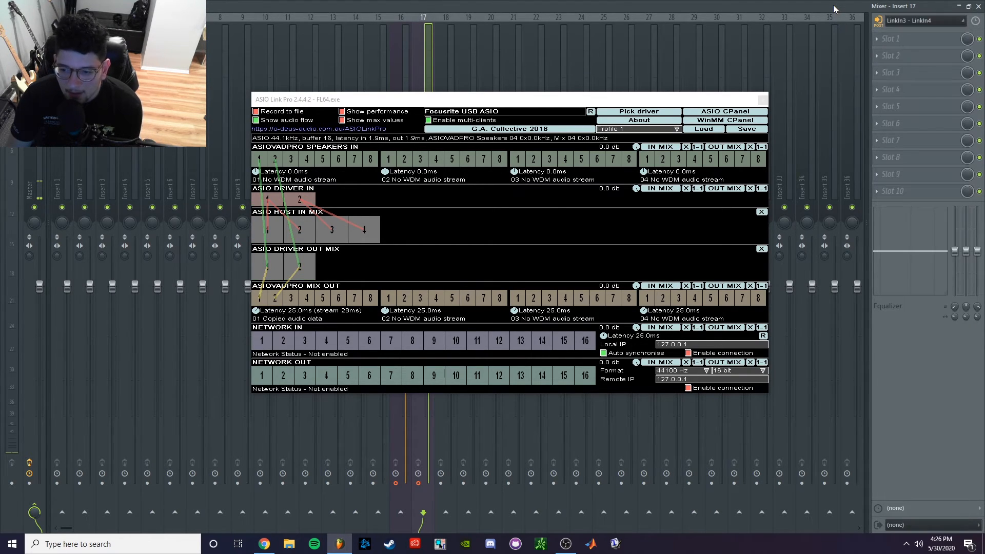
{"action": "left_click", "coordinate": [891, 22]}
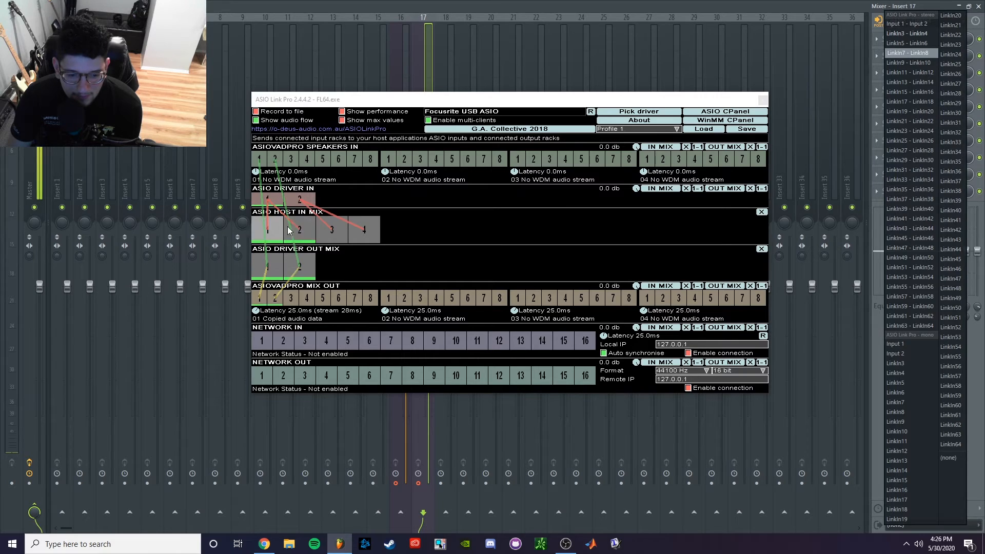
{"action": "left_click", "coordinate": [915, 34]}
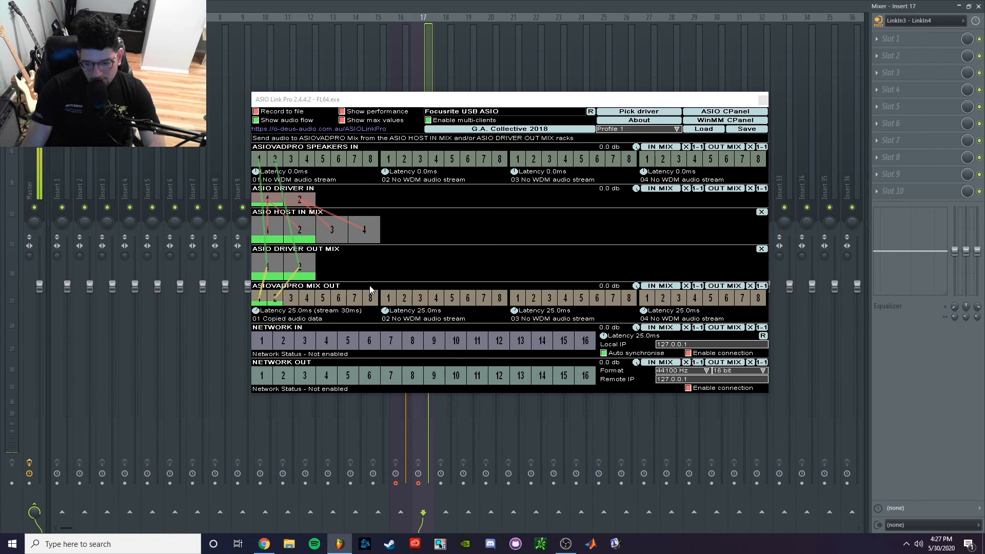
Step: Move the ASIO Link Pro window aside to view the Insert 16 and Insert 17 meters alongside the routing
{"action": "left_click_drag", "start_coordinate": [676, 99], "coordinate": [634, 131]}
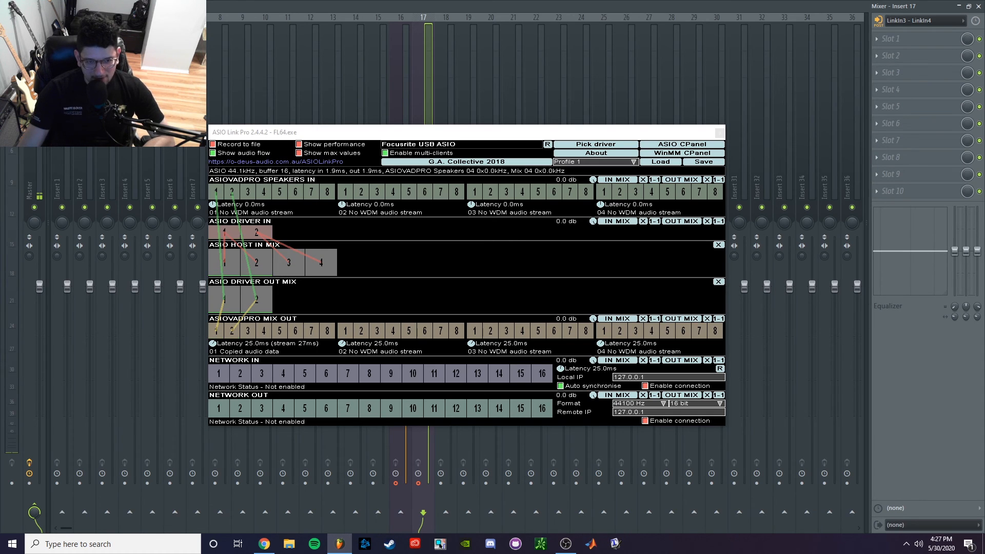
{"action": "key", "text": "alt+Tab"}
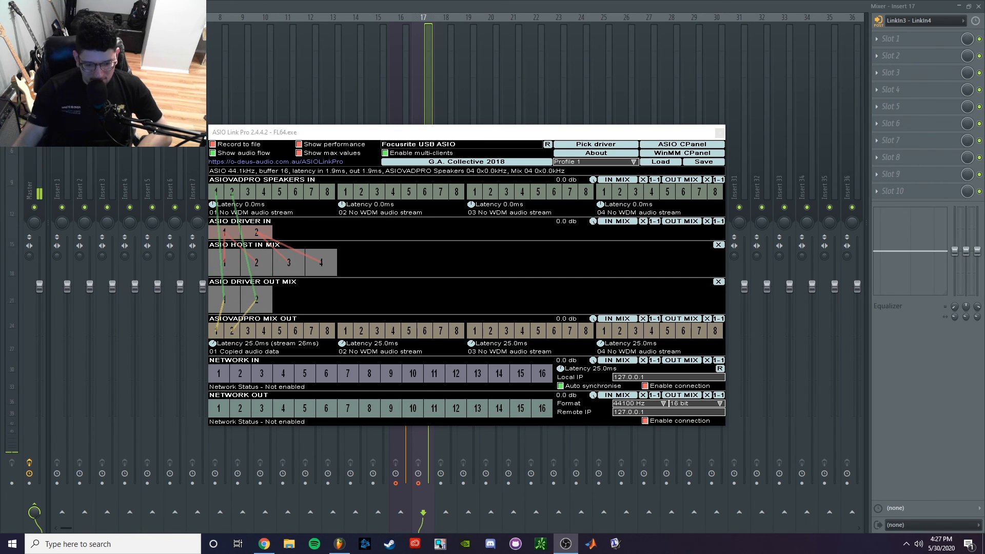
{"action": "left_click_drag", "start_coordinate": [536, 133], "coordinate": [771, 48]}
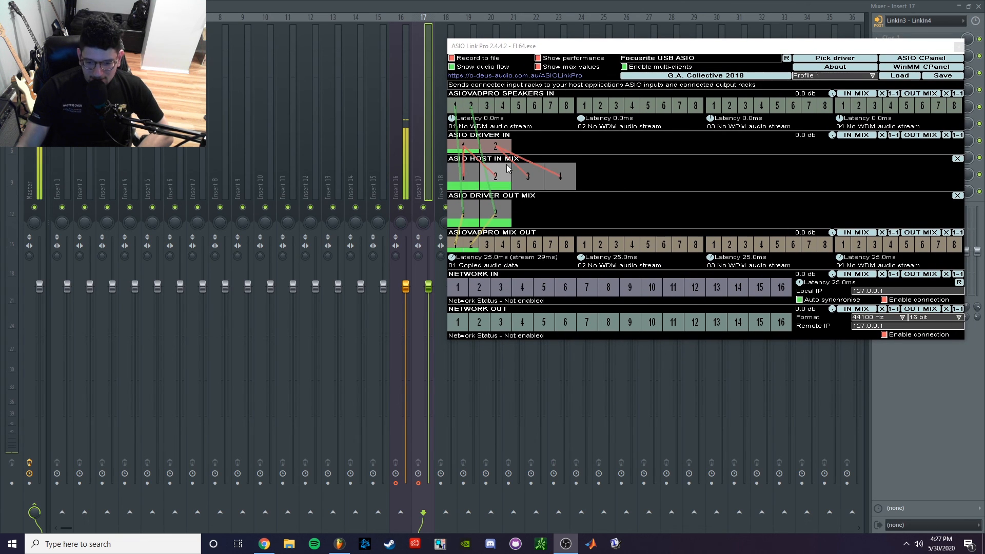